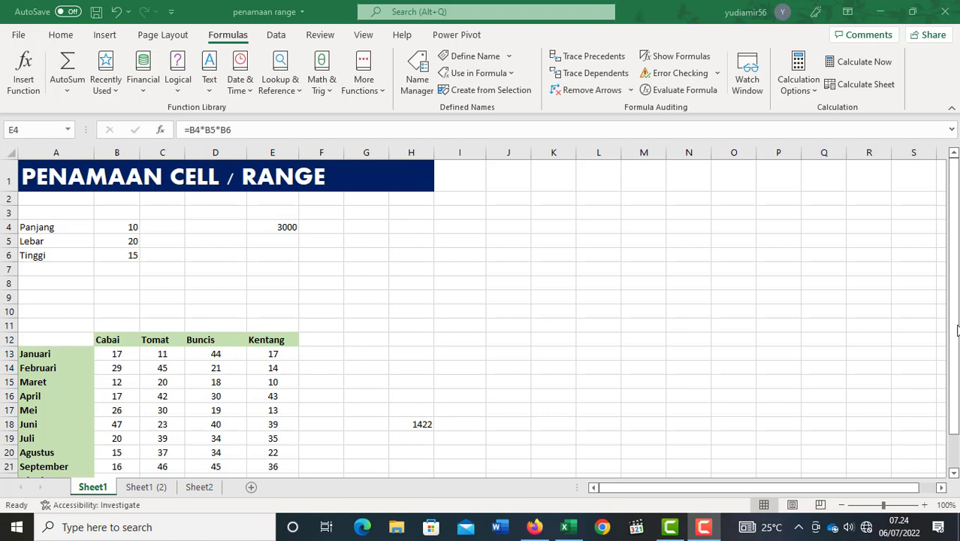
{"action": "left_click", "coordinate": [294, 225]}
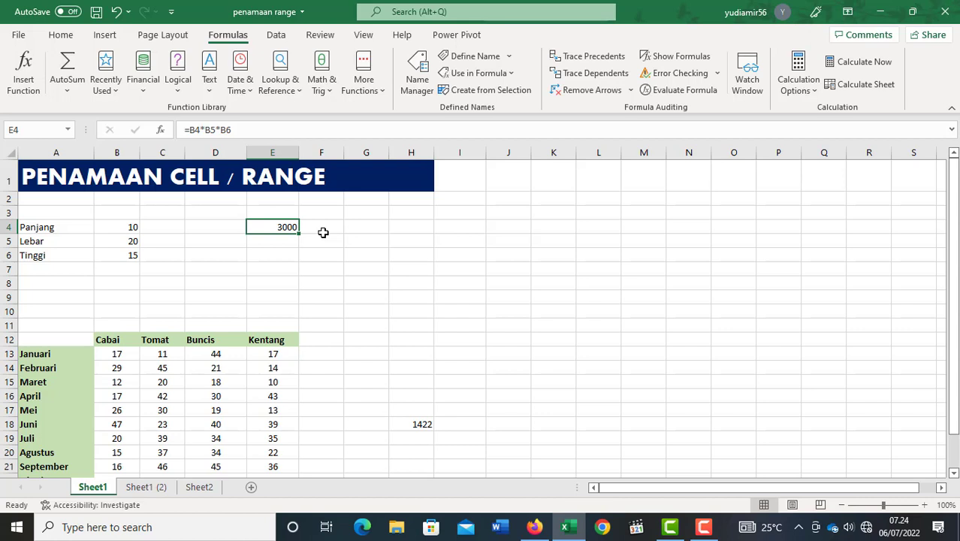
{"action": "key", "text": "Right"}
{"action": "key", "text": "Right"}
{"action": "key", "text": "Right"}
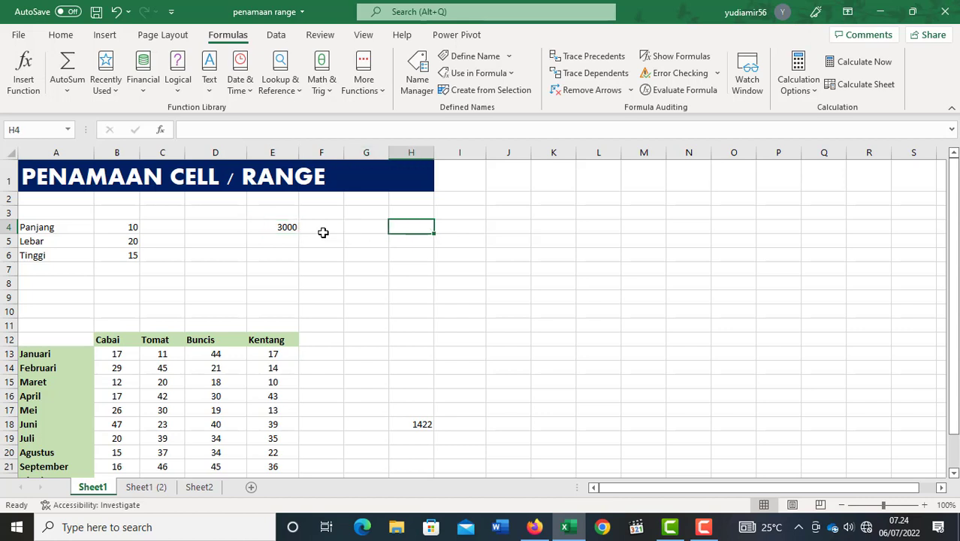
{"action": "left_click", "coordinate": [515, 229]}
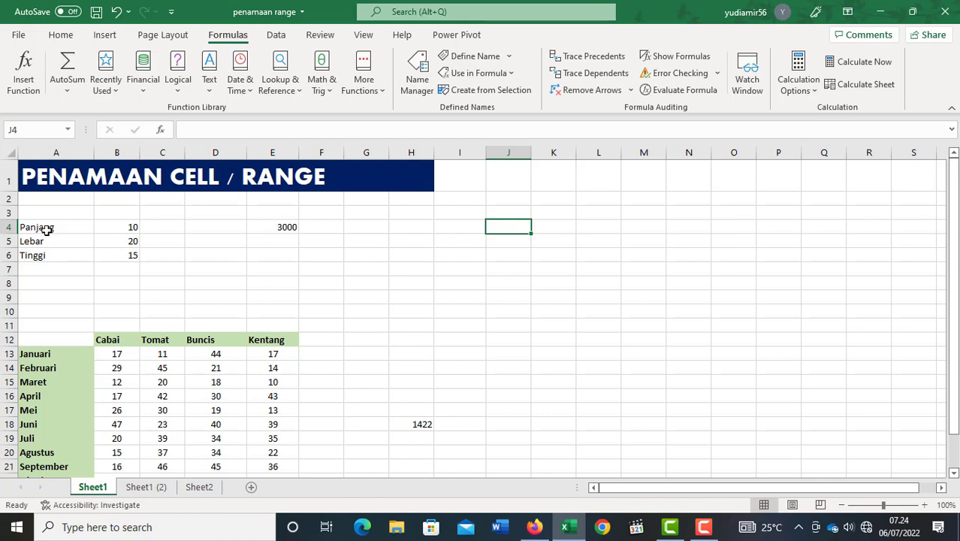
{"action": "left_click", "coordinate": [471, 232]}
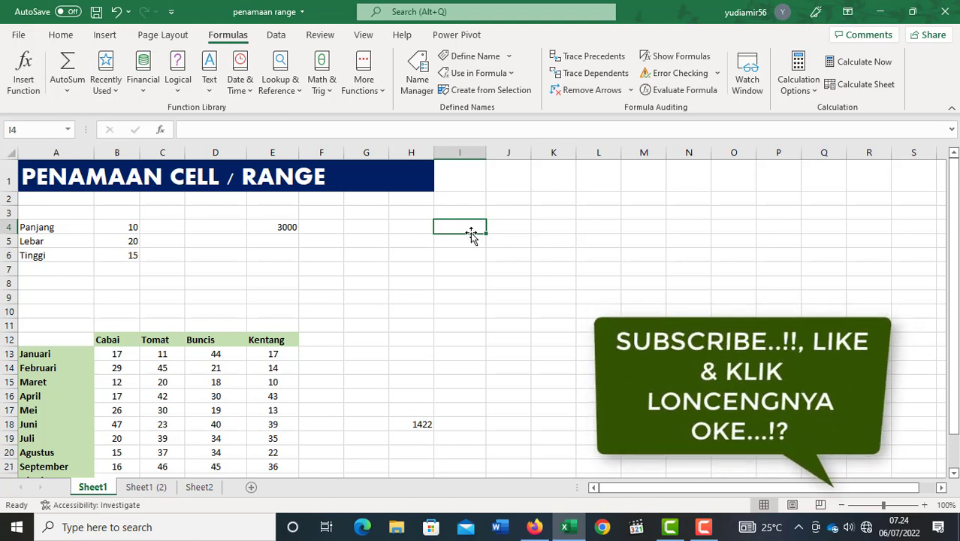
{"action": "left_click", "coordinate": [384, 225]}
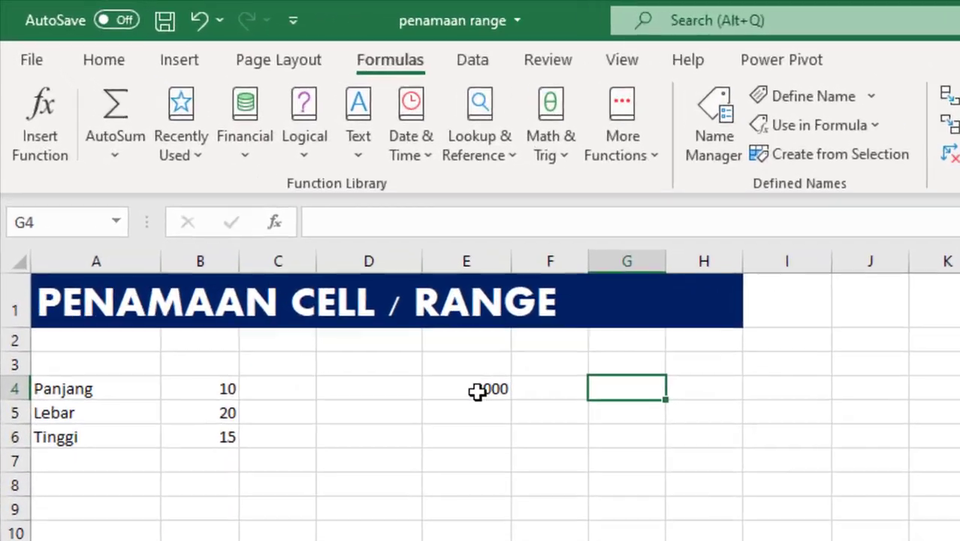
Examine the cell references used by the volume formula in E4 and the SUM formula in H18.
{"action": "left_click", "coordinate": [278, 226]}
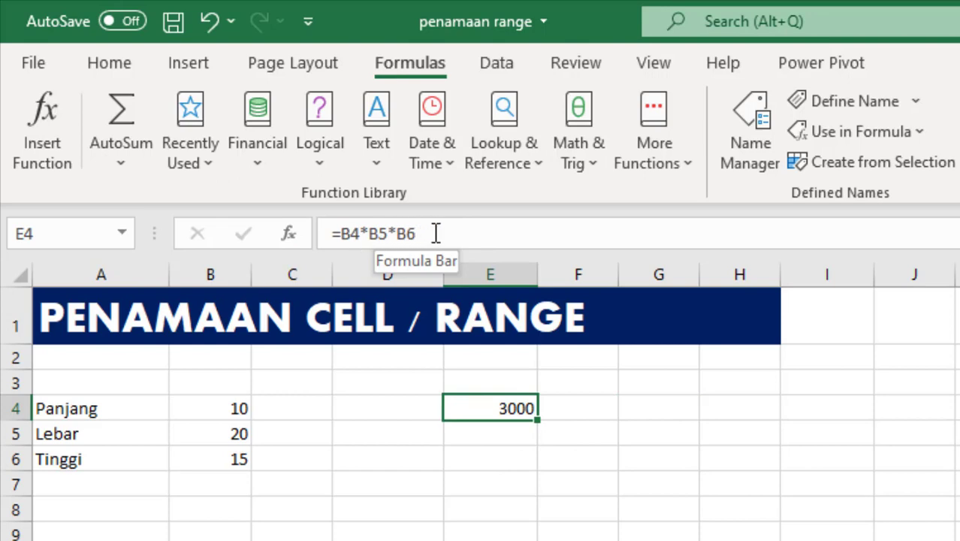
{"action": "left_click_drag", "start_coordinate": [432, 235], "coordinate": [340, 235]}
{"action": "key", "text": "Escape"}
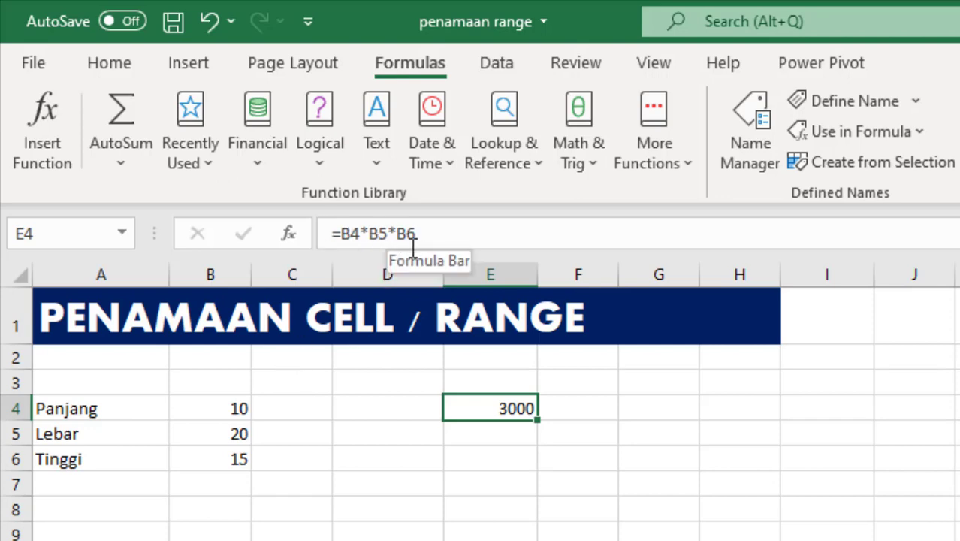
{"action": "left_click", "coordinate": [356, 233]}
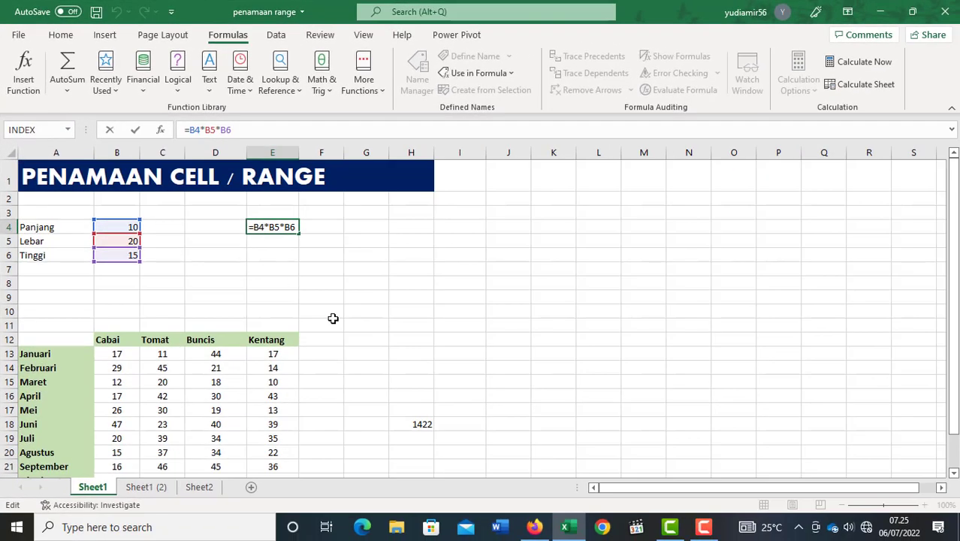
{"action": "key", "text": "ctrl+Return"}
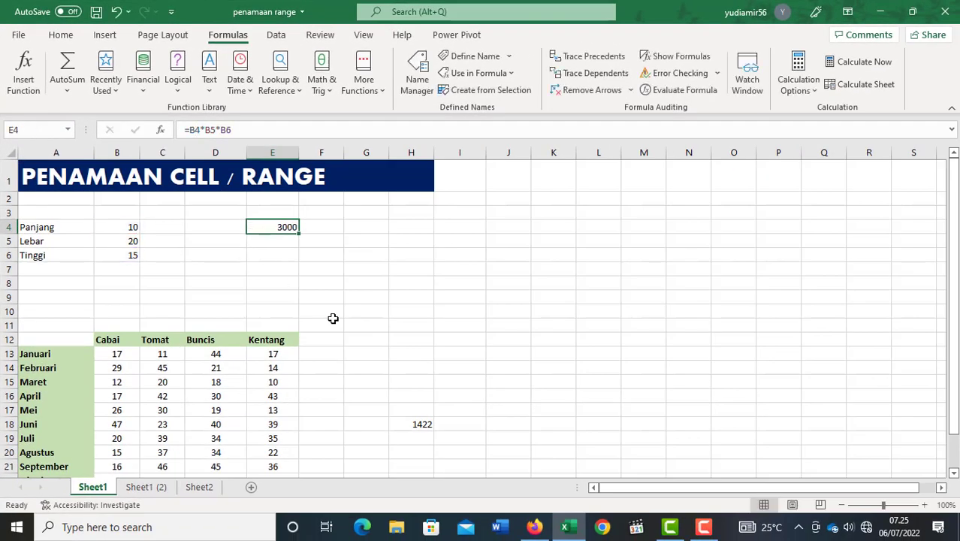
{"action": "left_click", "coordinate": [423, 425]}
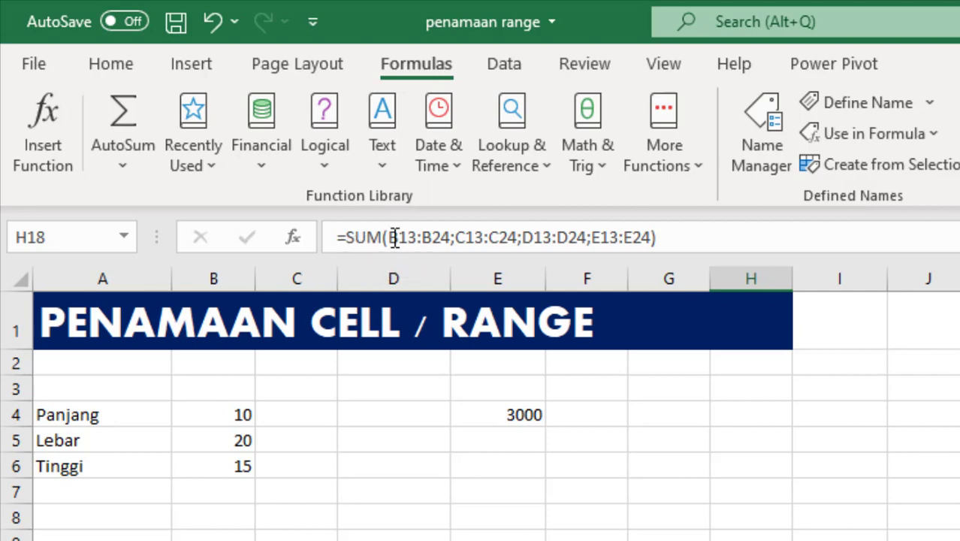
{"action": "left_click_drag", "start_coordinate": [389, 237], "coordinate": [650, 246]}
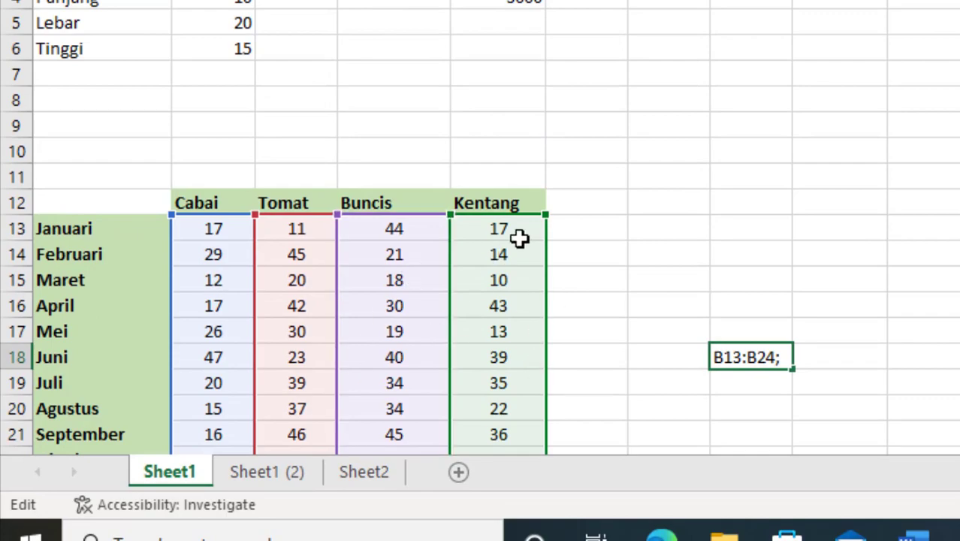
{"action": "scroll", "coordinate": [519, 240], "scroll_direction": "down", "scroll_amount": 2}
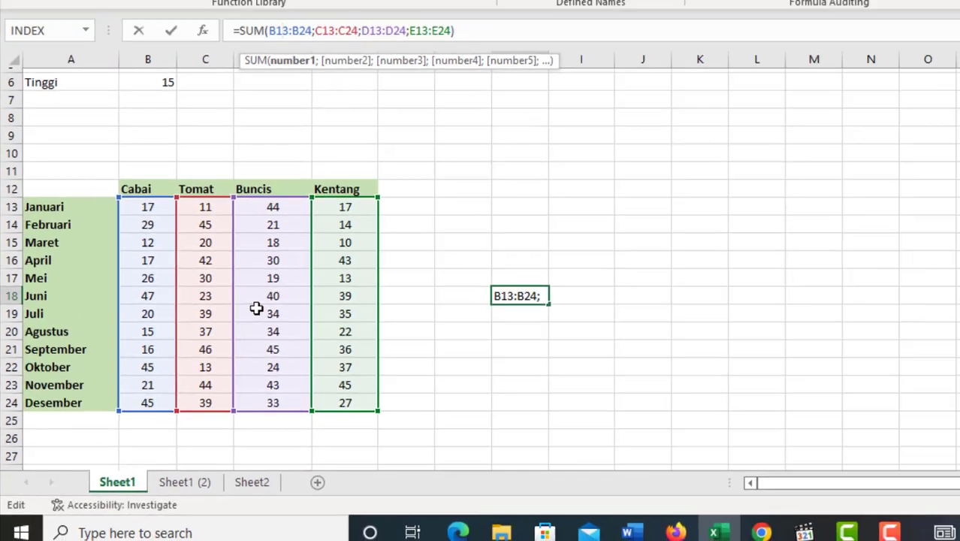
{"action": "scroll", "coordinate": [371, 225], "scroll_direction": "up", "scroll_amount": 2}
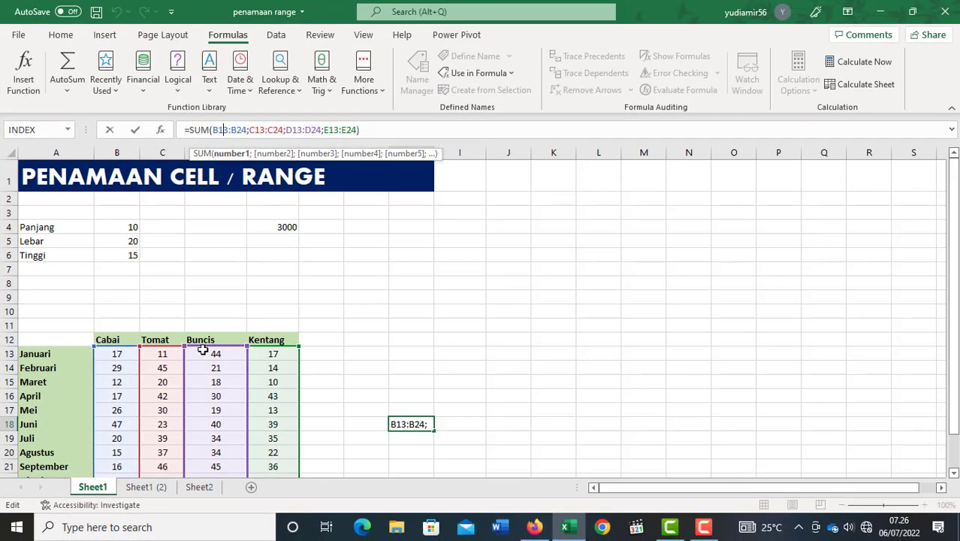
{"action": "key", "text": "ctrl+Return"}
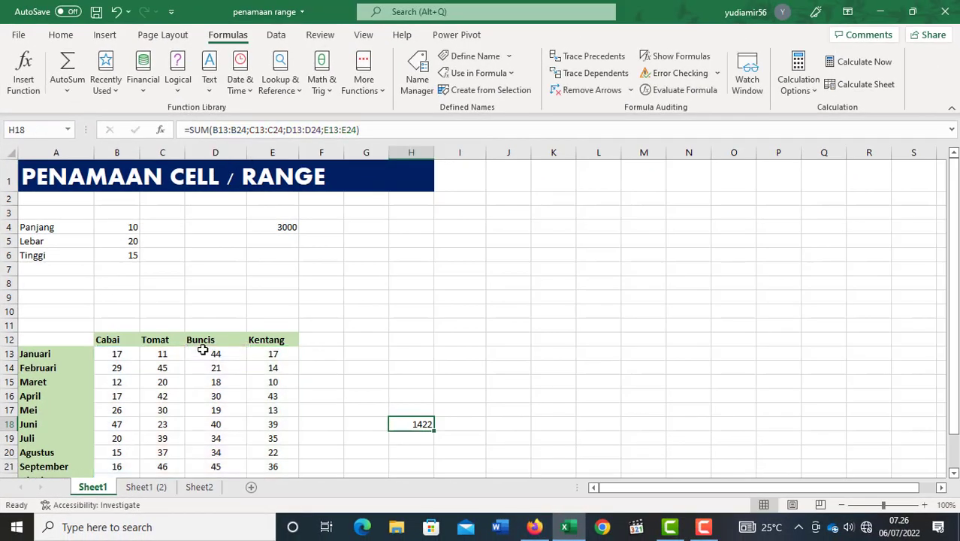
Examine how the formulas in E4 and H18 on Sheet1 (2) use range names instead of cell addresses.
{"action": "left_click", "coordinate": [150, 487]}
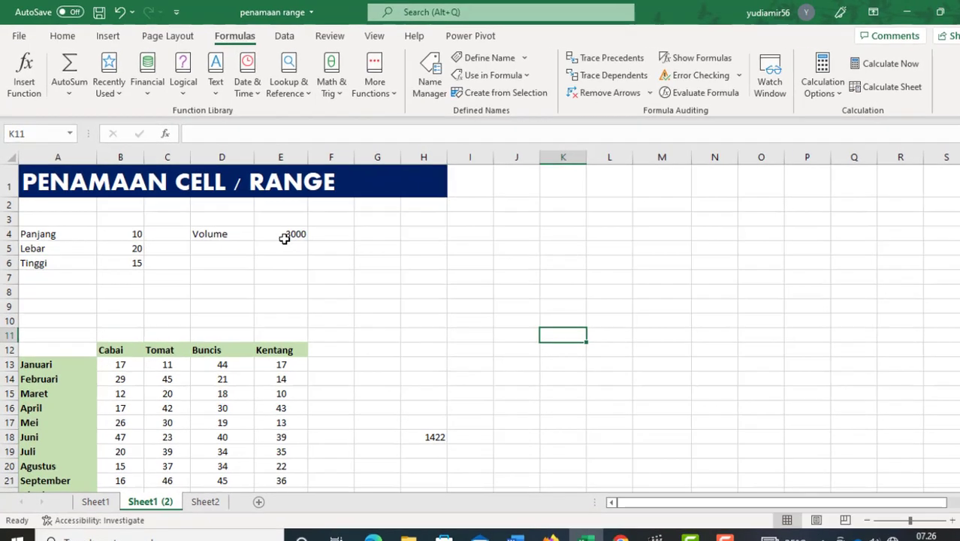
{"action": "left_click", "coordinate": [284, 238]}
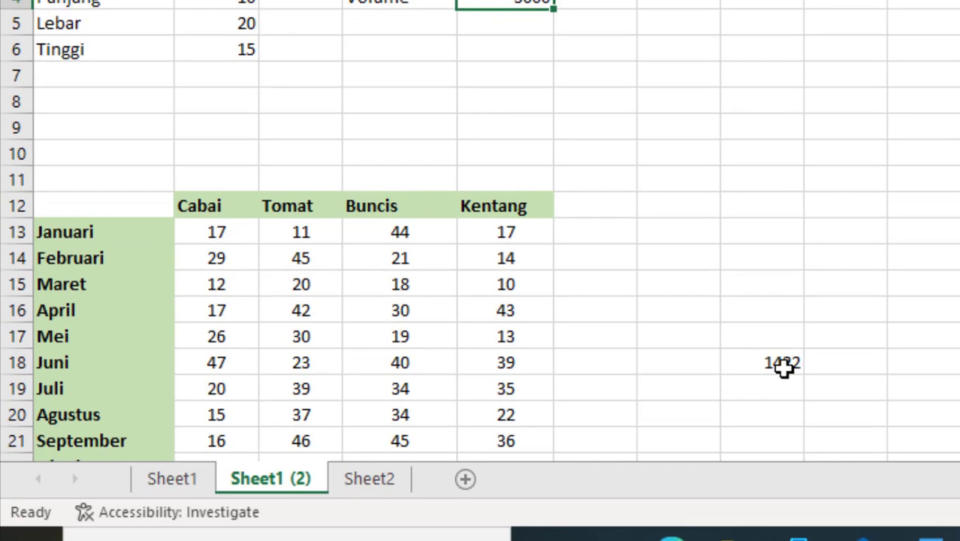
{"action": "left_click", "coordinate": [778, 363]}
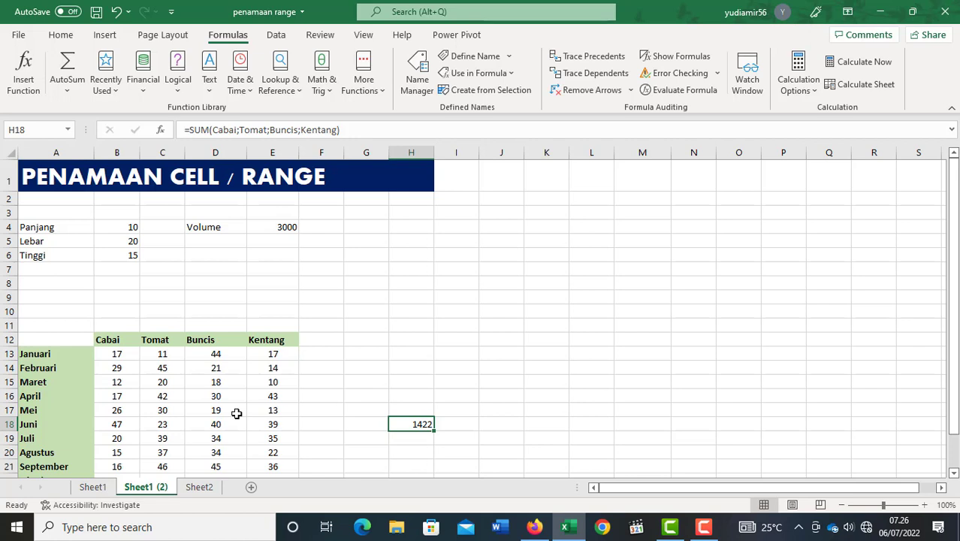
{"action": "left_click", "coordinate": [416, 243]}
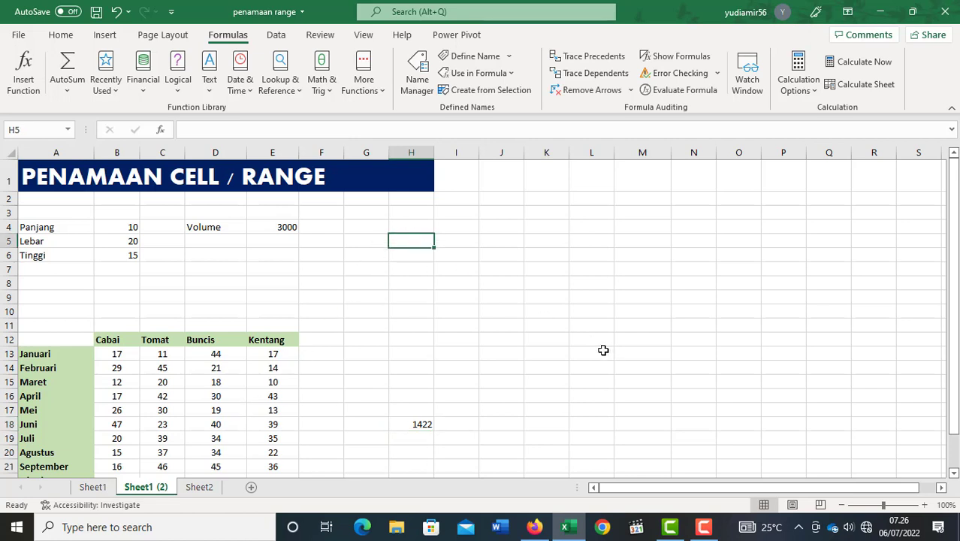
{"action": "left_click", "coordinate": [457, 226]}
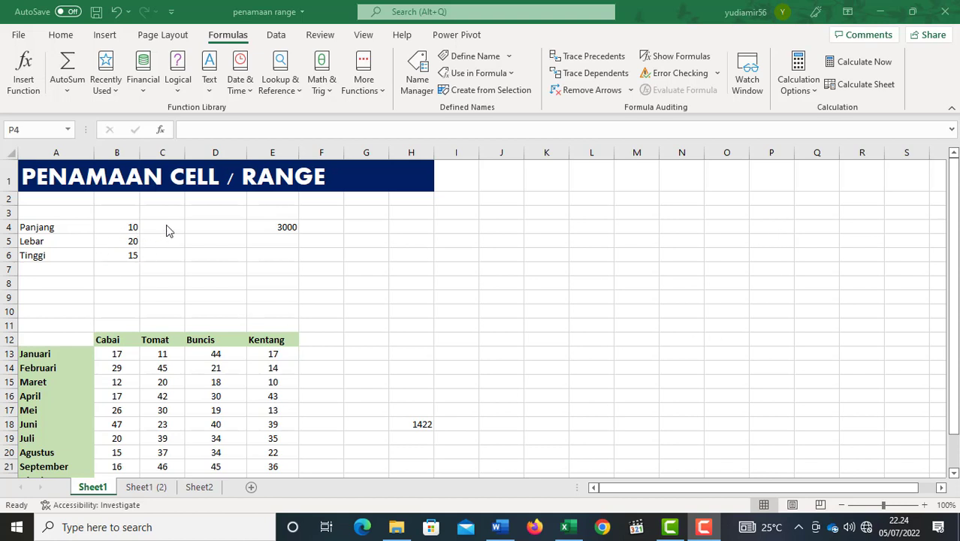
{"action": "left_click", "coordinate": [130, 230]}
{"action": "left_click", "coordinate": [130, 228]}
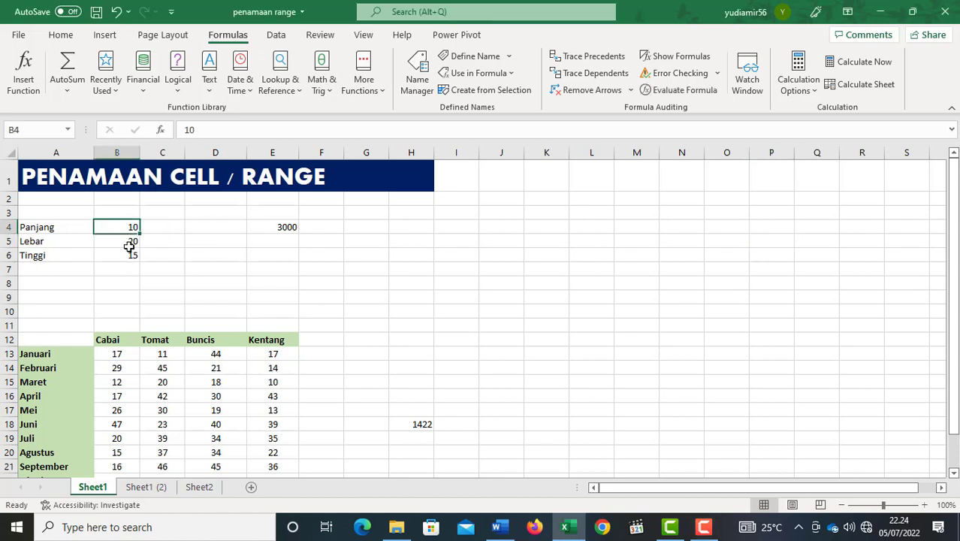
{"action": "left_click", "coordinate": [130, 255]}
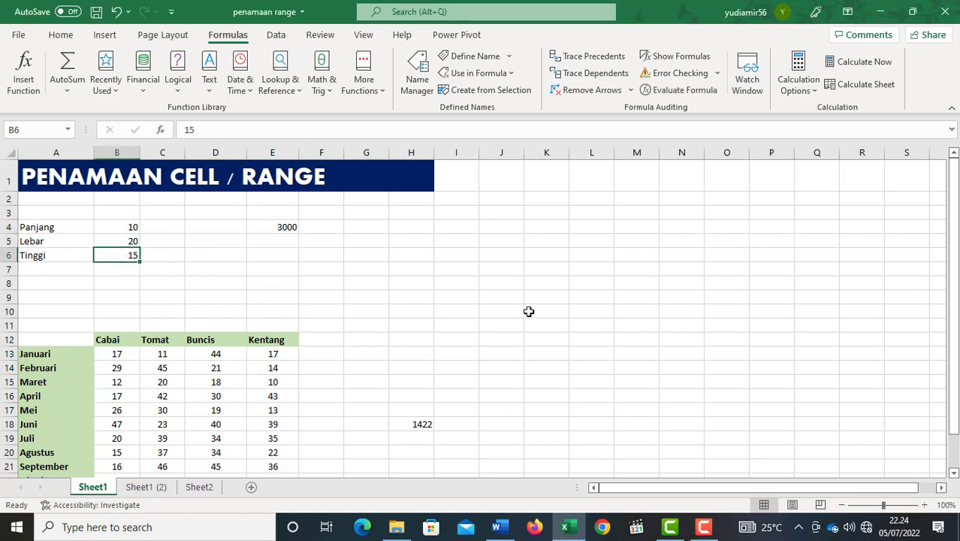
Calculate the volume in cell Q4 of Sheet1 with the cell-reference formula =B4*B5*B6.
{"action": "left_click", "coordinate": [820, 229]}
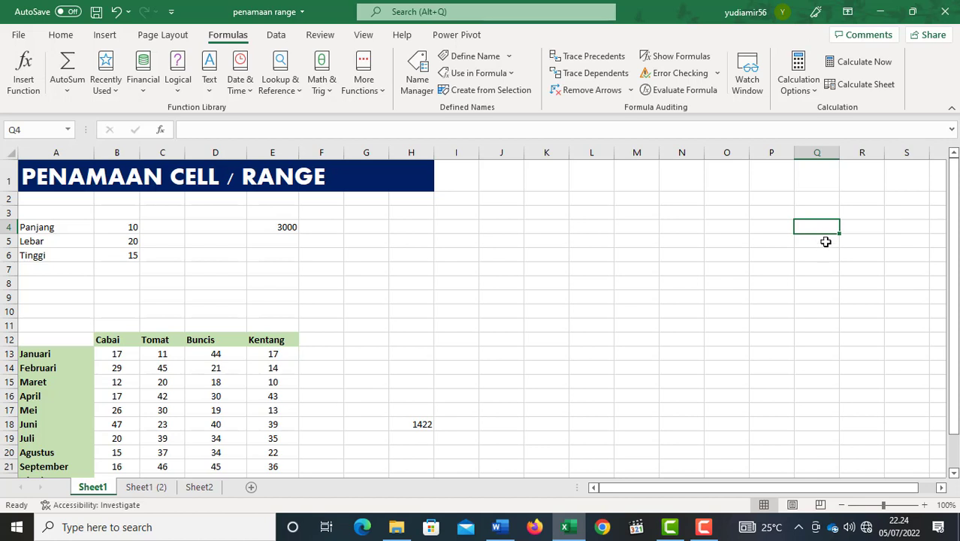
{"action": "type", "text": "="}
{"action": "left_click", "coordinate": [129, 227]}
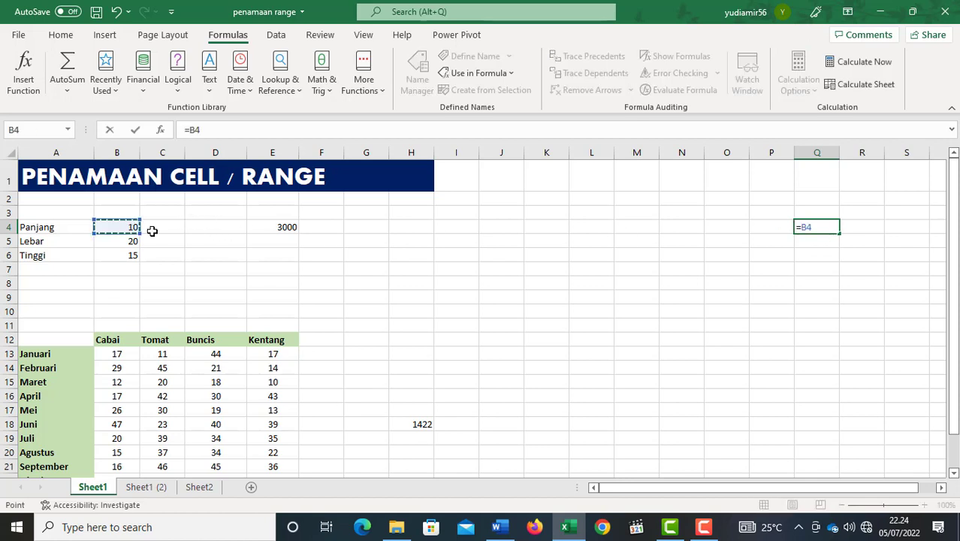
{"action": "type", "text": "*"}
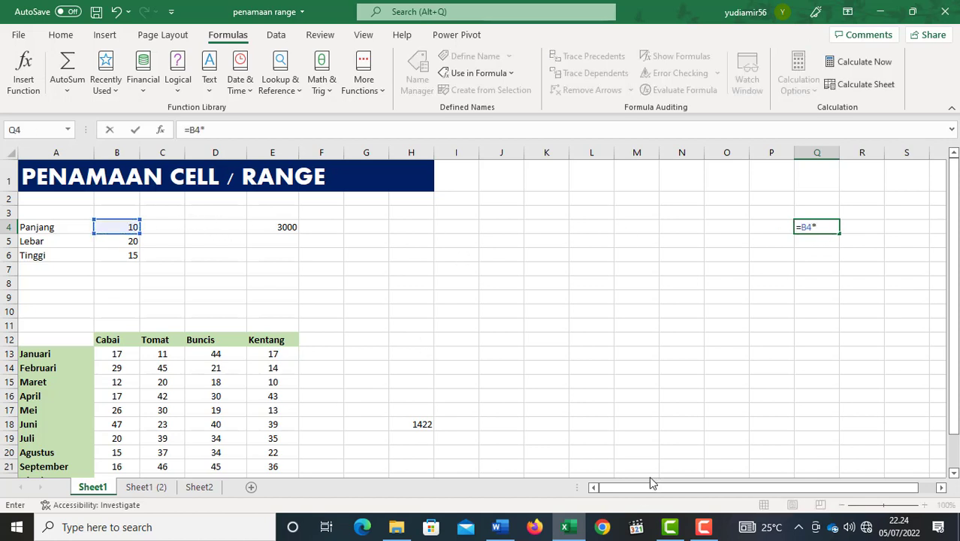
{"action": "left_click", "coordinate": [123, 241]}
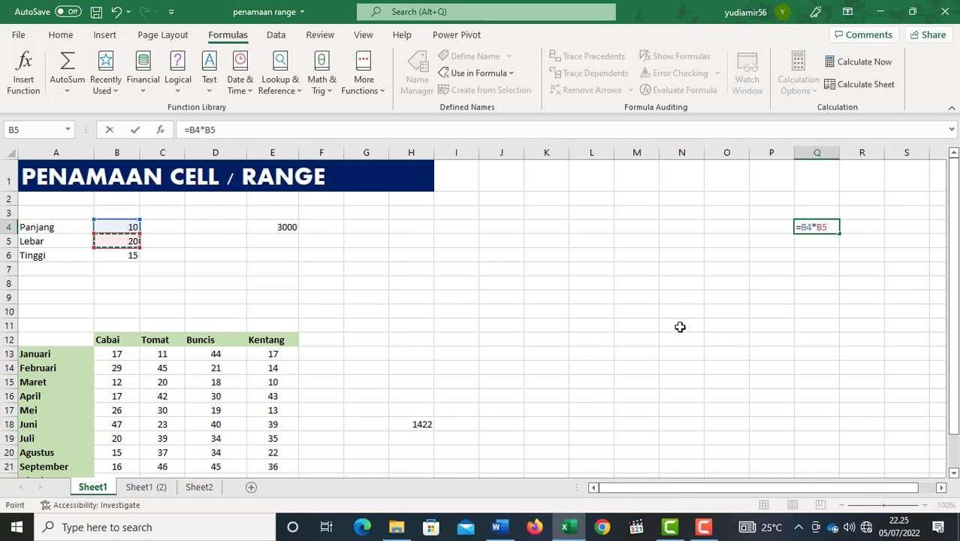
{"action": "type", "text": "*"}
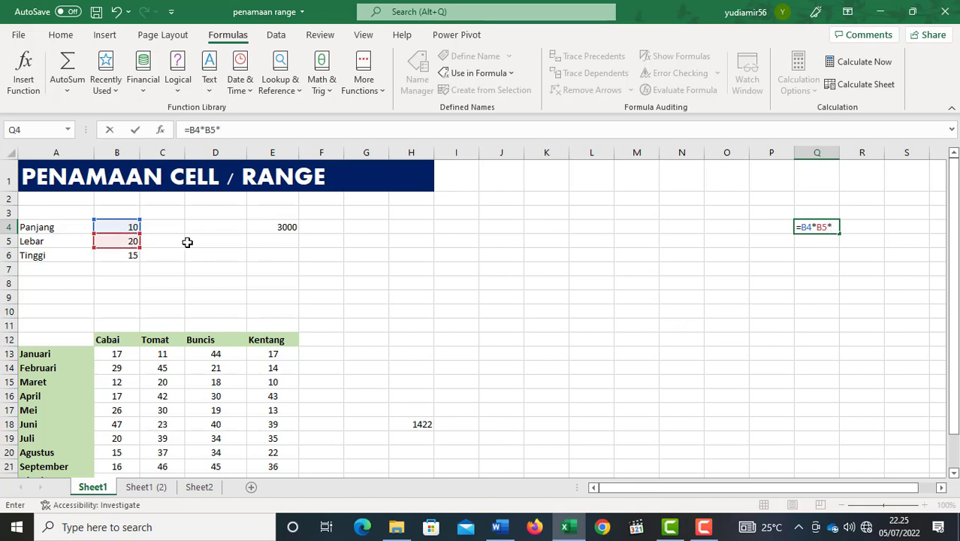
{"action": "left_click", "coordinate": [122, 255]}
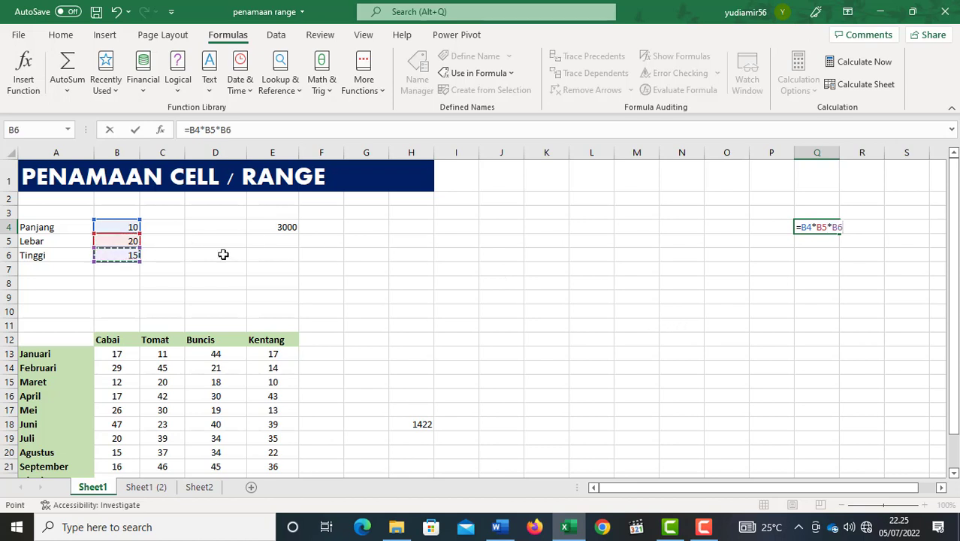
{"action": "key", "text": "Return"}
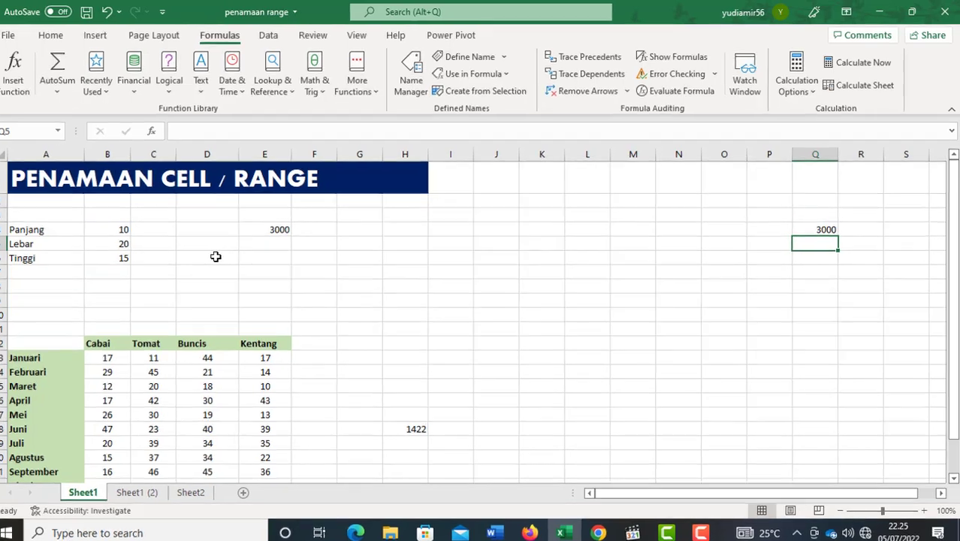
Calculate the volume in cell Q5 with the name-based formula =panjang*lebar*tinggi.
{"action": "type", "text": "="}
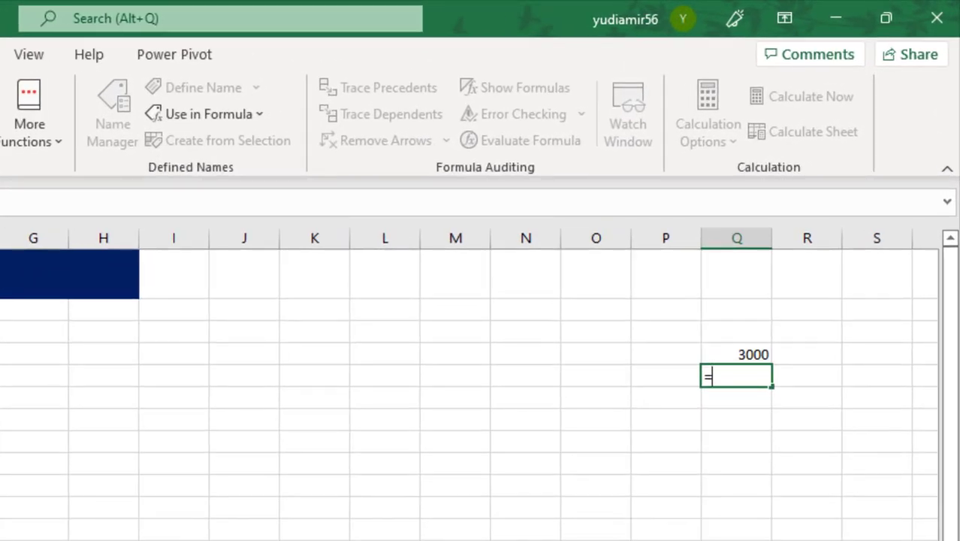
{"action": "type", "text": "pa"}
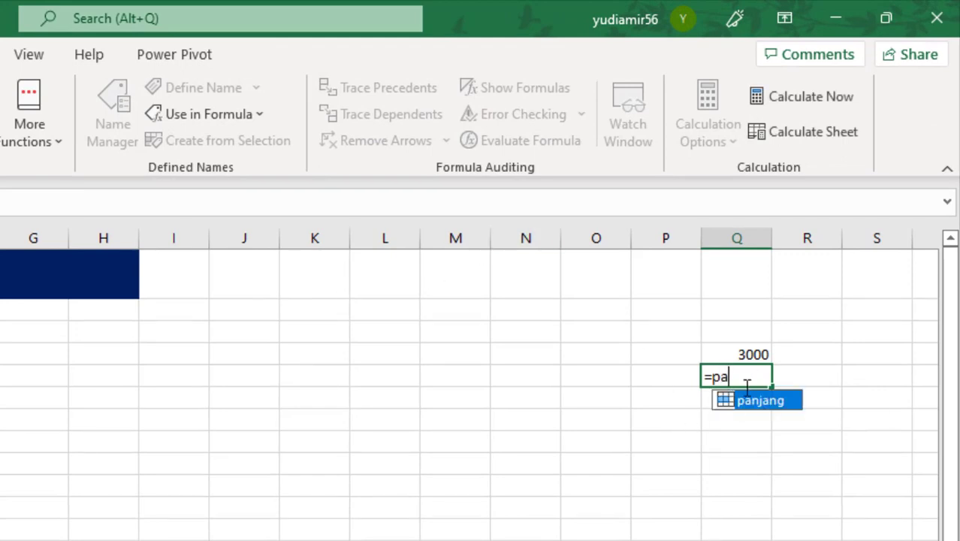
{"action": "key", "text": "Tab"}
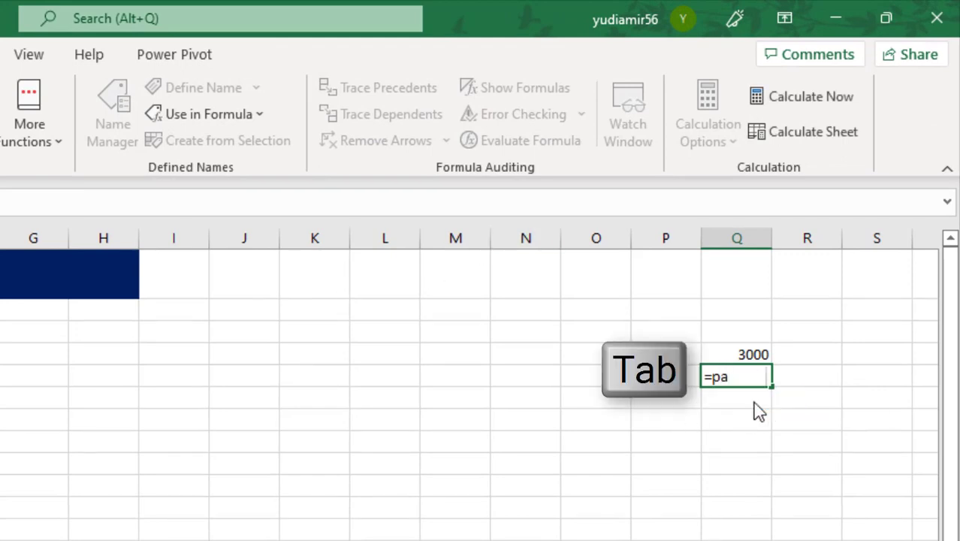
{"action": "type", "text": "*"}
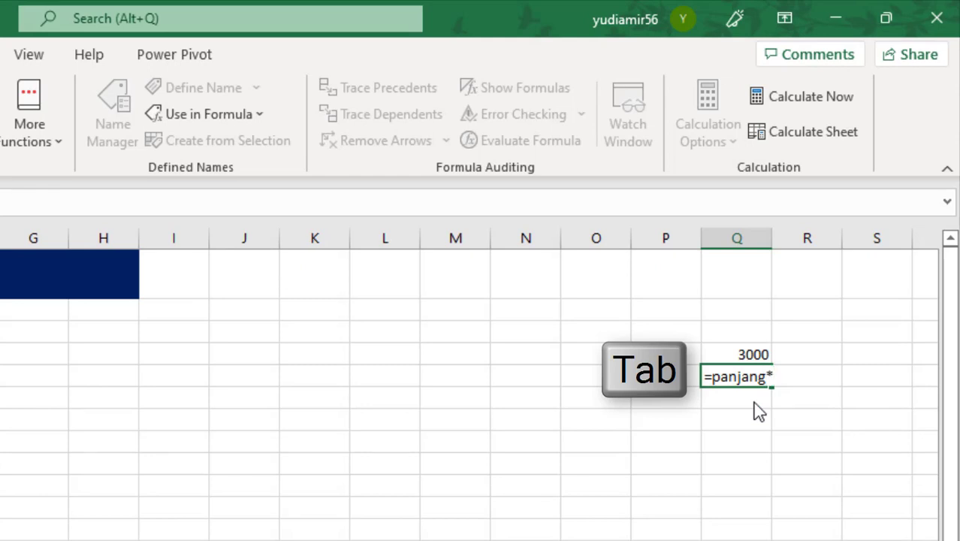
{"action": "type", "text": "le"}
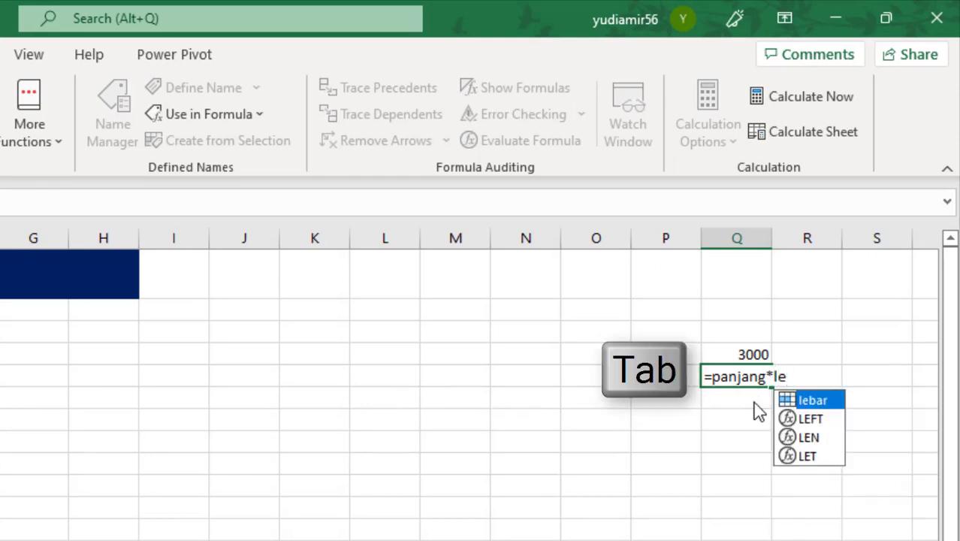
{"action": "key", "text": "Tab"}
{"action": "type", "text": "*"}
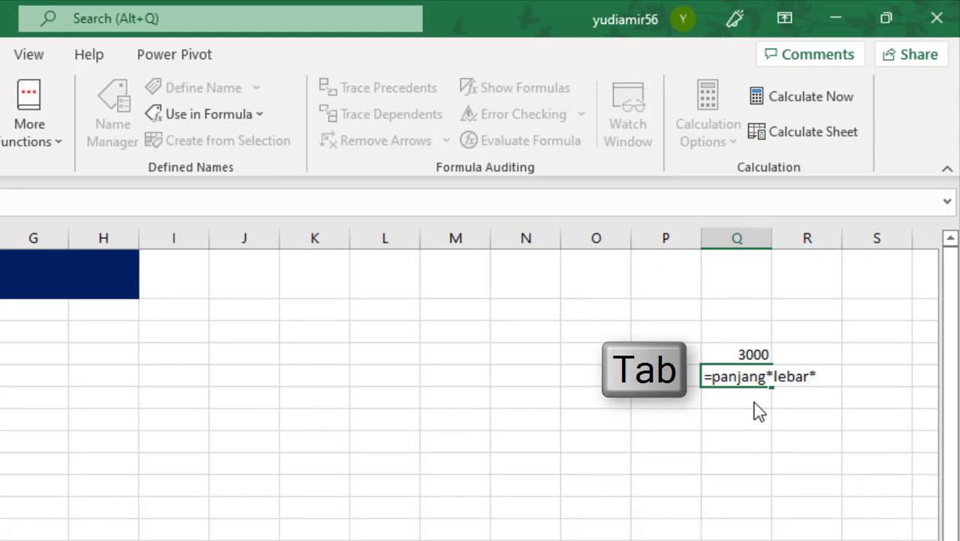
{"action": "type", "text": "tin"}
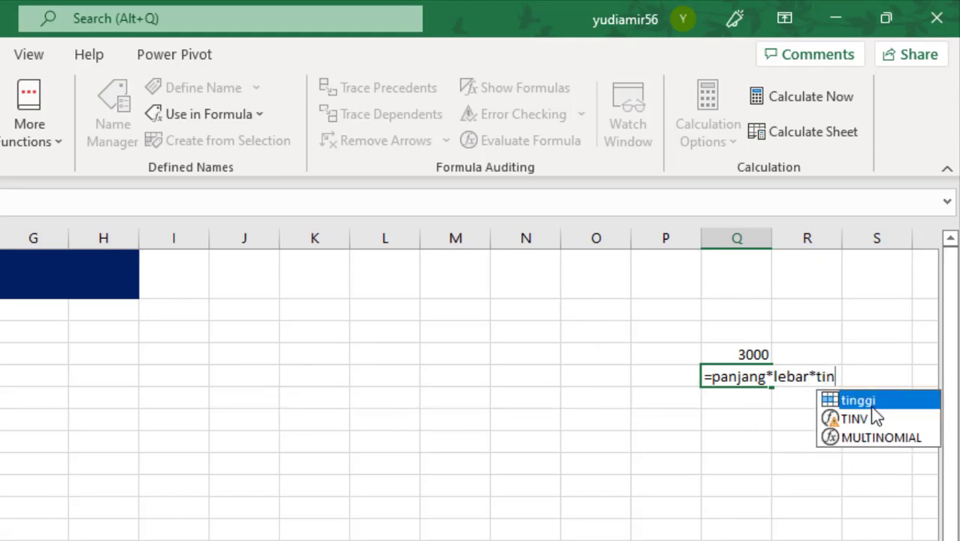
{"action": "key", "text": "Tab"}
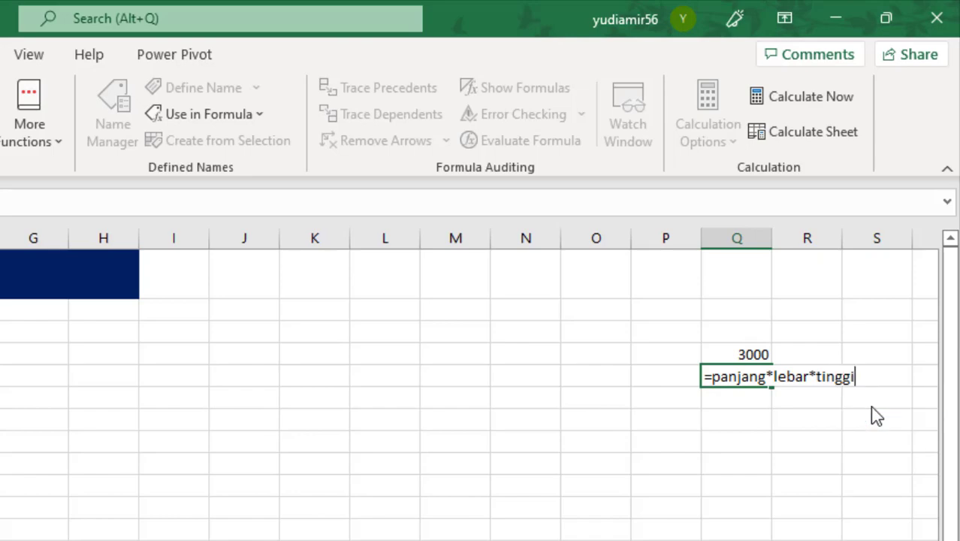
{"action": "key", "text": "Return"}
{"action": "key", "text": "Up"}
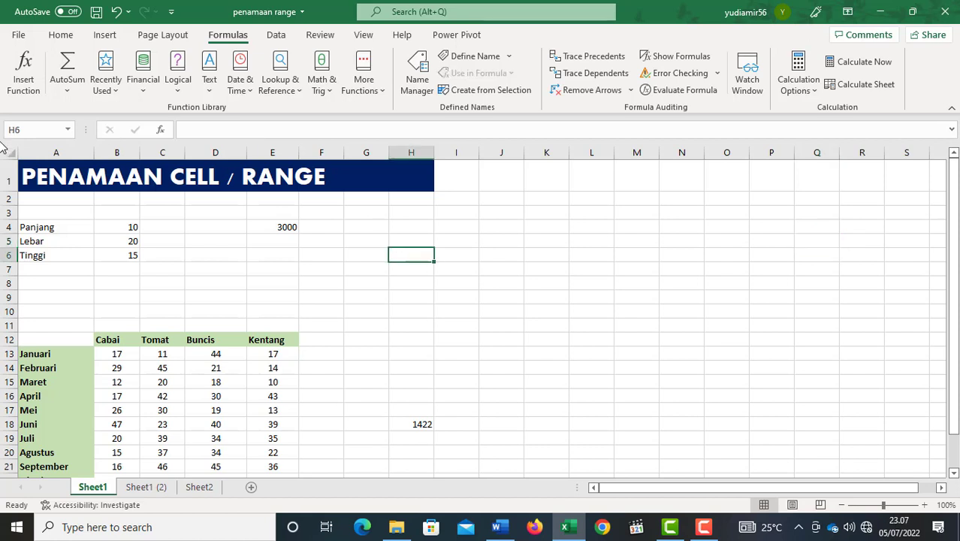
{"action": "left_click", "coordinate": [21, 129]}
{"action": "left_click", "coordinate": [279, 228]}
{"action": "left_click_drag", "start_coordinate": [117, 354], "coordinate": [268, 425]}
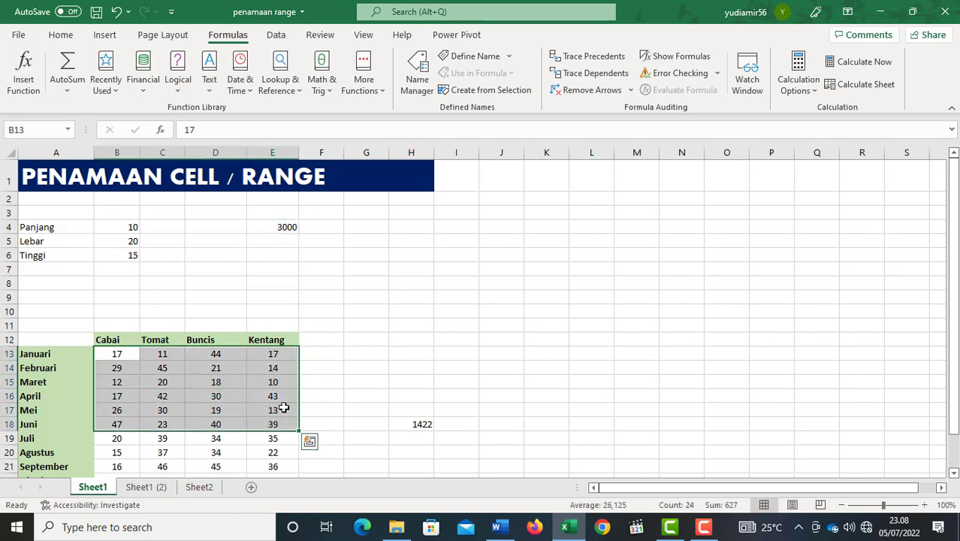
{"action": "left_click", "coordinate": [451, 265]}
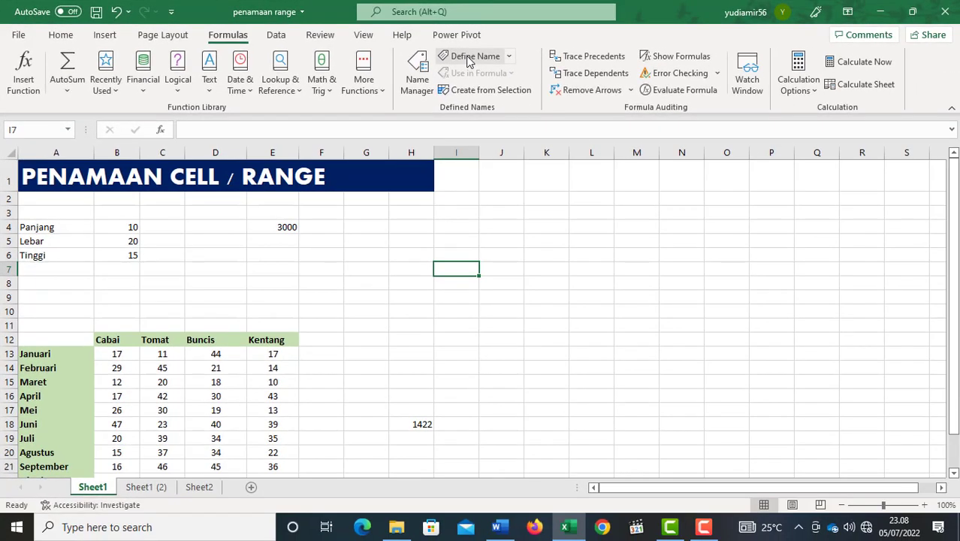
{"action": "left_click", "coordinate": [467, 60]}
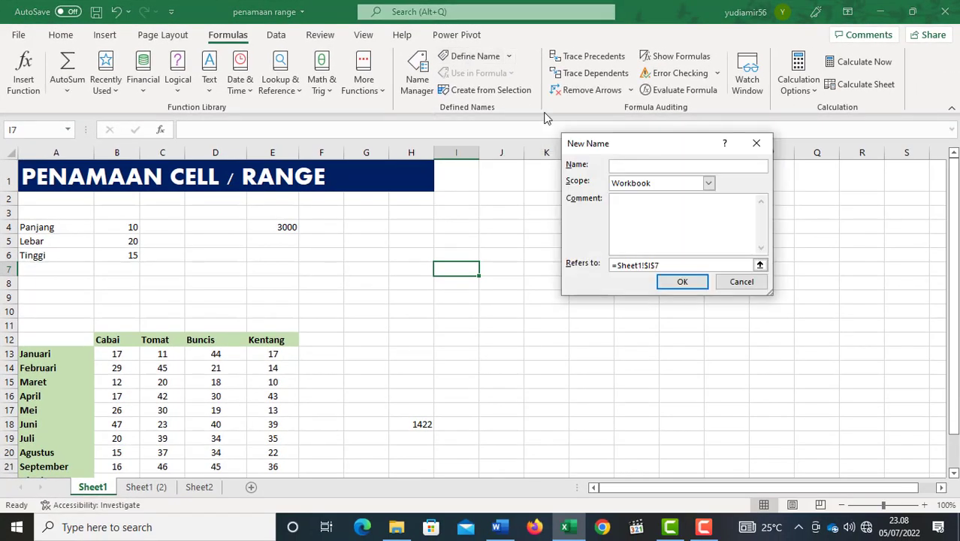
{"action": "left_click_drag", "start_coordinate": [637, 149], "coordinate": [605, 154]}
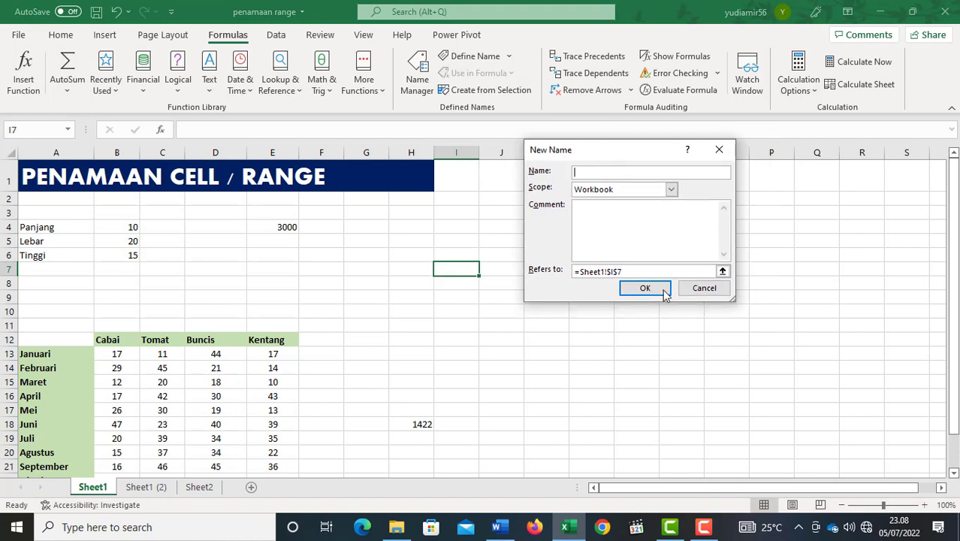
{"action": "key", "text": "Escape"}
Define the name nama1 for cell A7 on Sheet1, keeping its scope as Workbook.
{"action": "left_click", "coordinate": [45, 274]}
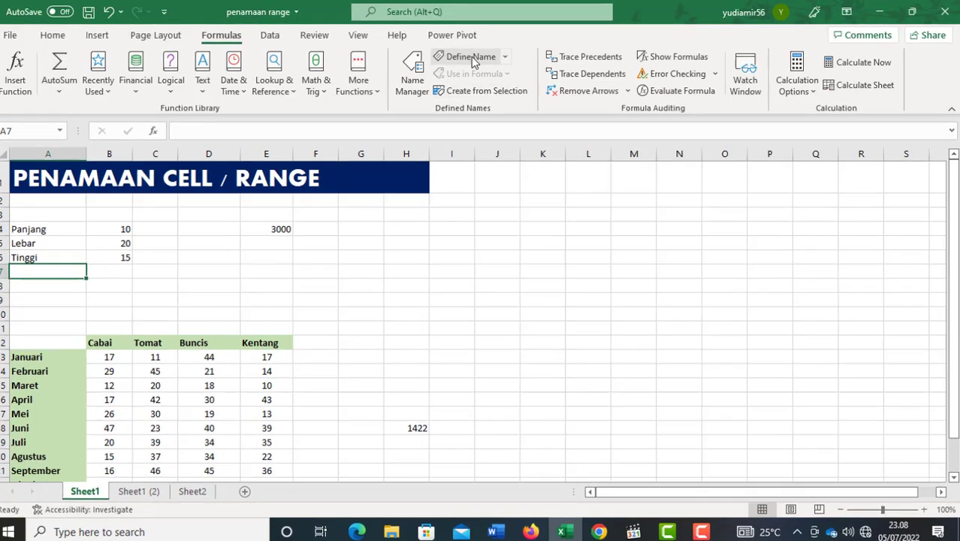
{"action": "left_click", "coordinate": [473, 56]}
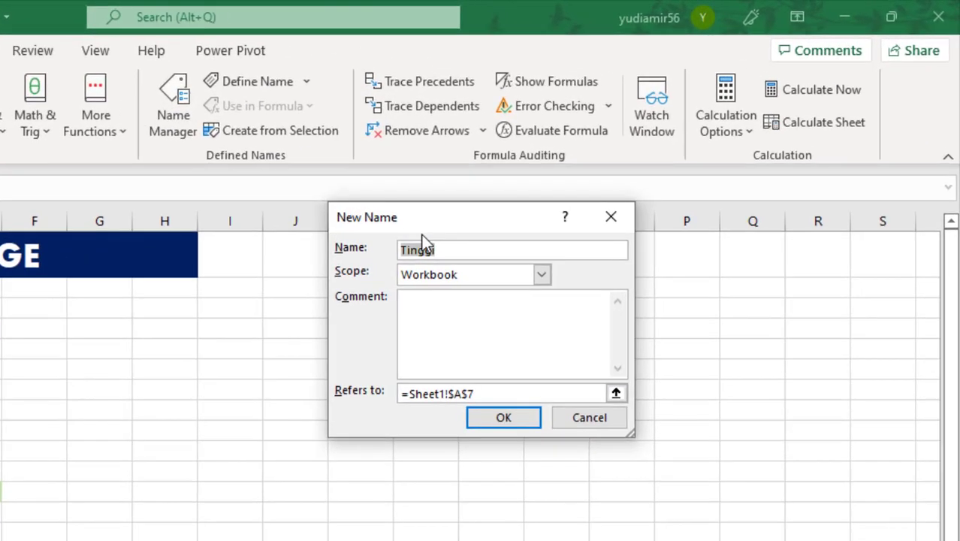
{"action": "type", "text": "nama1"}
{"action": "left_click_drag", "start_coordinate": [448, 214], "coordinate": [483, 212]}
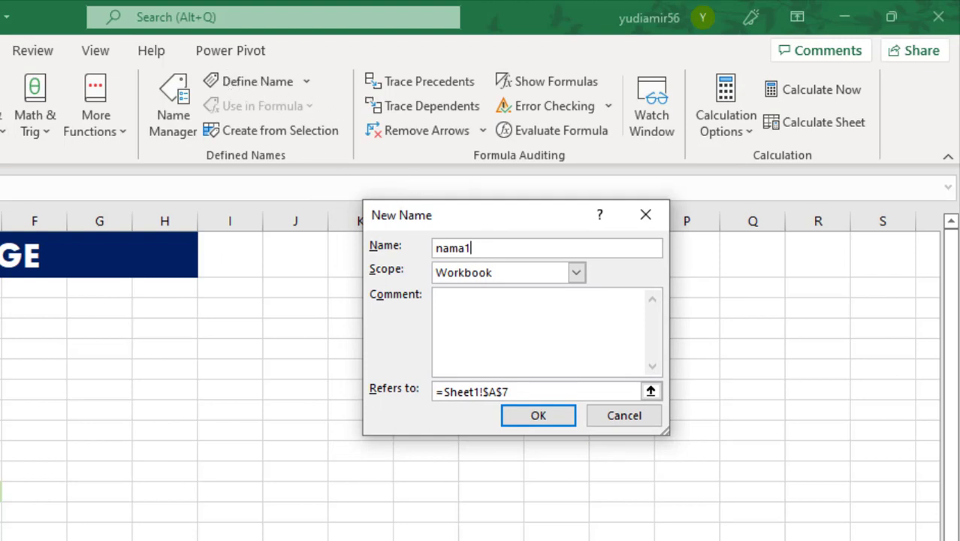
{"action": "left_click", "coordinate": [576, 273]}
{"action": "left_click", "coordinate": [576, 273]}
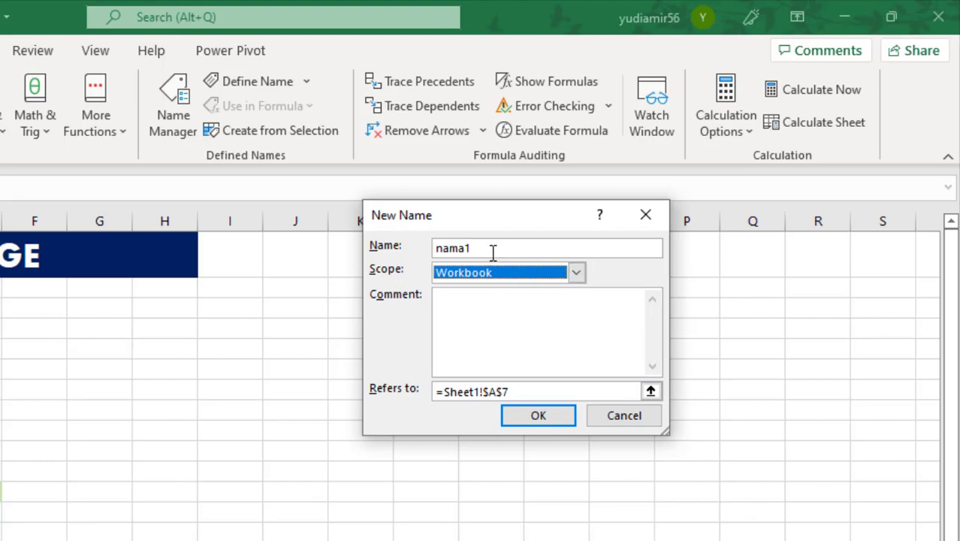
{"action": "left_click_drag", "start_coordinate": [493, 251], "coordinate": [434, 264]}
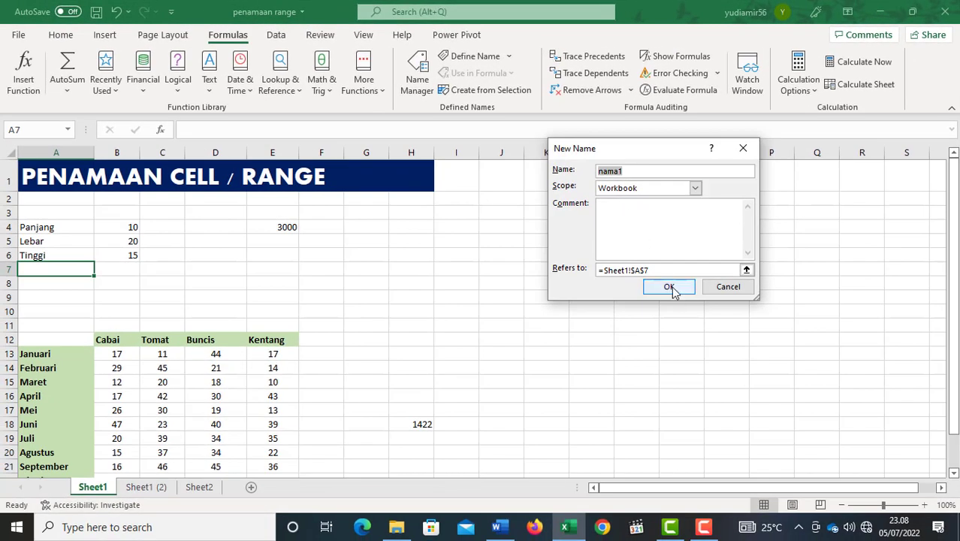
{"action": "left_click", "coordinate": [671, 287]}
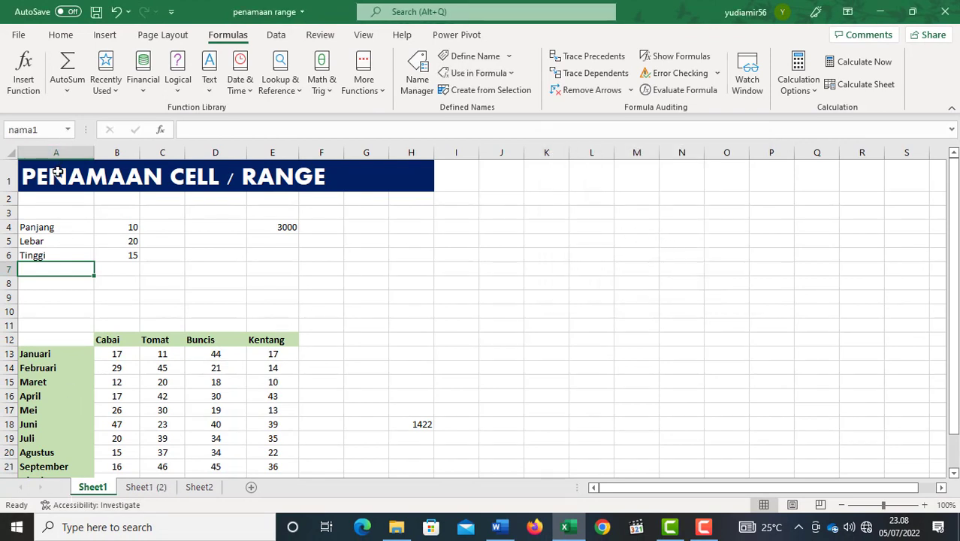
Check the list of defined names on Sheet1, Sheet1 (2) and Sheet2 for the workbook-level name nama1.
{"action": "left_click", "coordinate": [67, 129]}
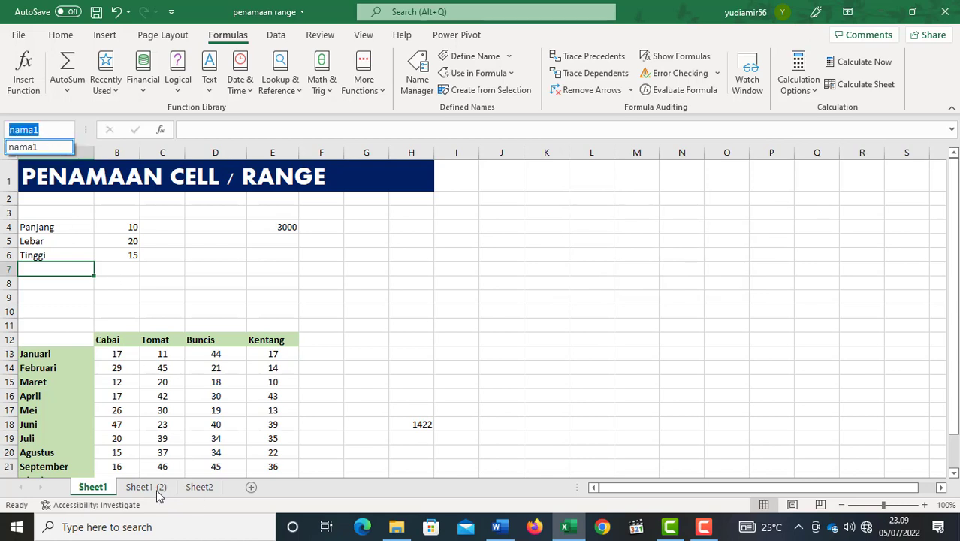
{"action": "left_click", "coordinate": [157, 494]}
{"action": "left_click", "coordinate": [147, 487]}
{"action": "left_click", "coordinate": [67, 130]}
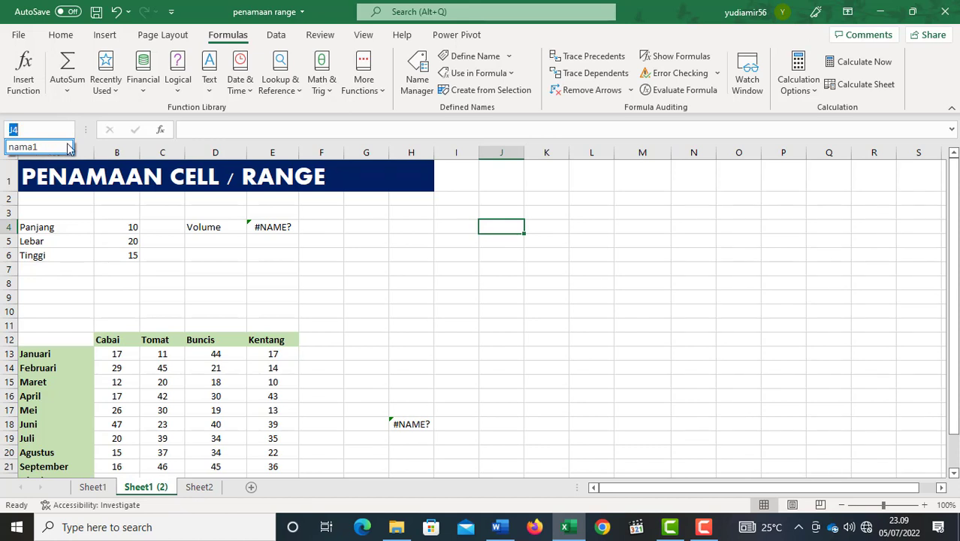
{"action": "left_click", "coordinate": [200, 490]}
{"action": "left_click", "coordinate": [201, 490]}
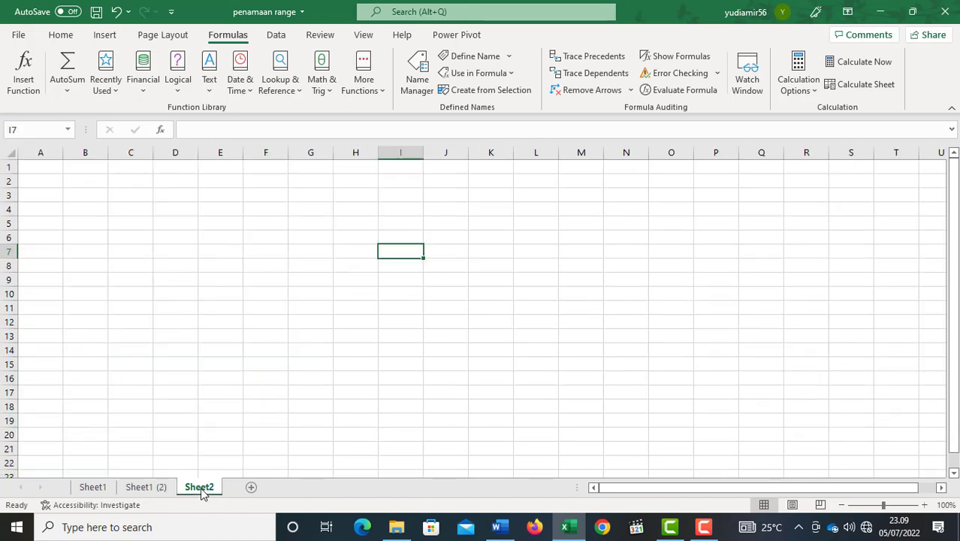
{"action": "left_click", "coordinate": [67, 130]}
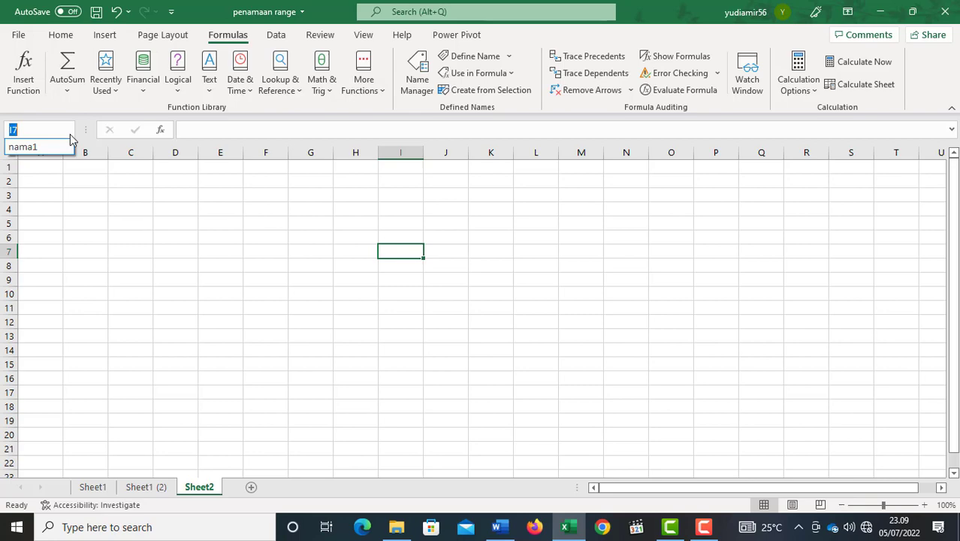
{"action": "left_click", "coordinate": [298, 226]}
{"action": "left_click", "coordinate": [360, 259]}
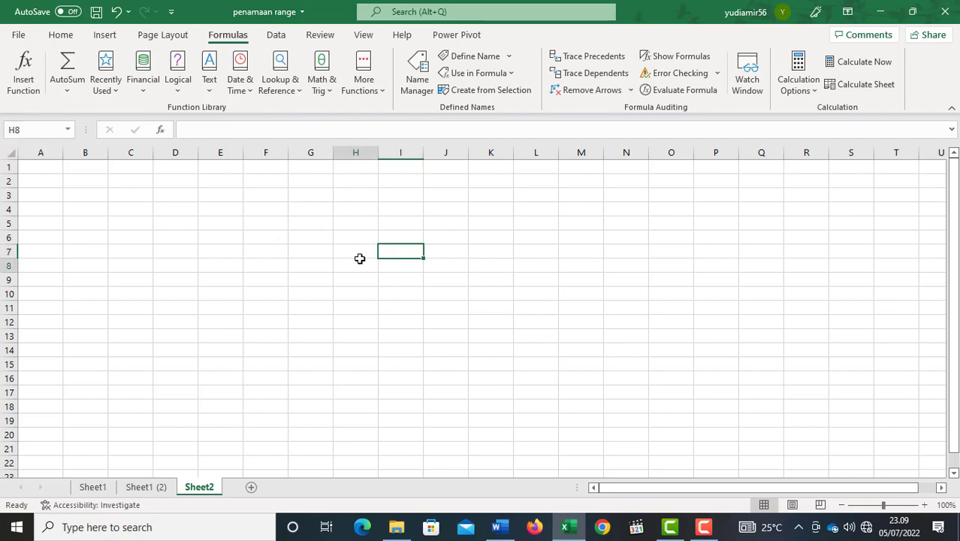
Define the name nama2 for cell A8 on Sheet1 with its scope limited to Sheet1.
{"action": "left_click", "coordinate": [150, 487]}
{"action": "left_click", "coordinate": [95, 488]}
{"action": "left_click", "coordinate": [140, 487]}
{"action": "left_click", "coordinate": [93, 487]}
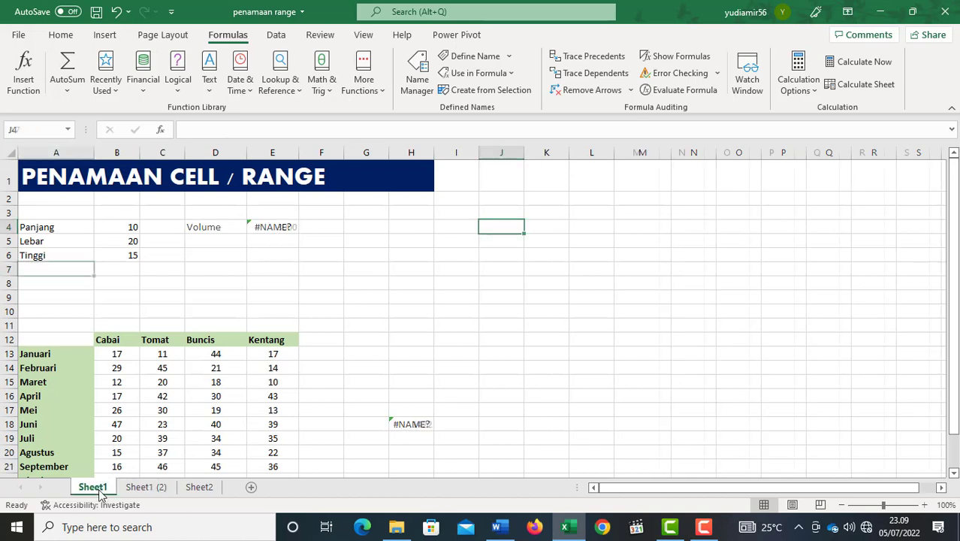
{"action": "left_click", "coordinate": [37, 288]}
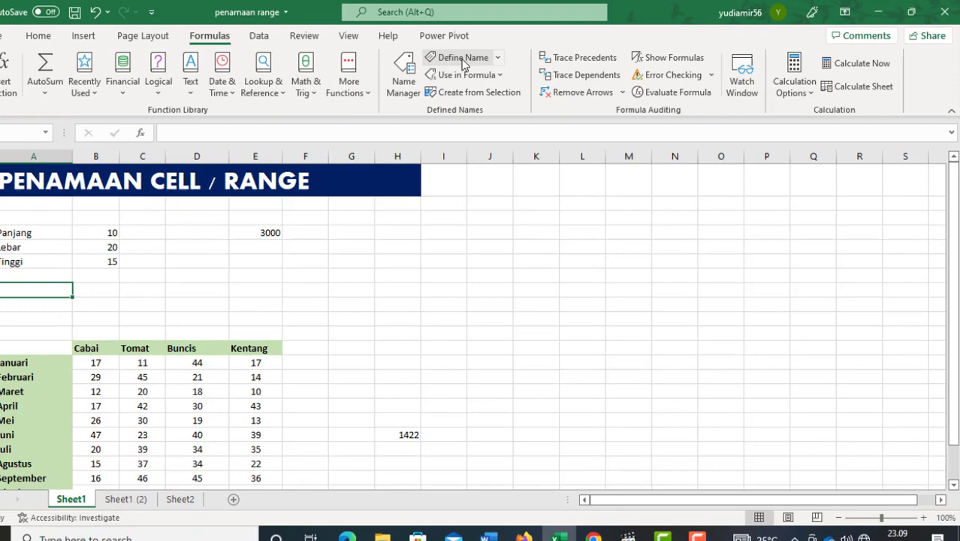
{"action": "left_click", "coordinate": [475, 55]}
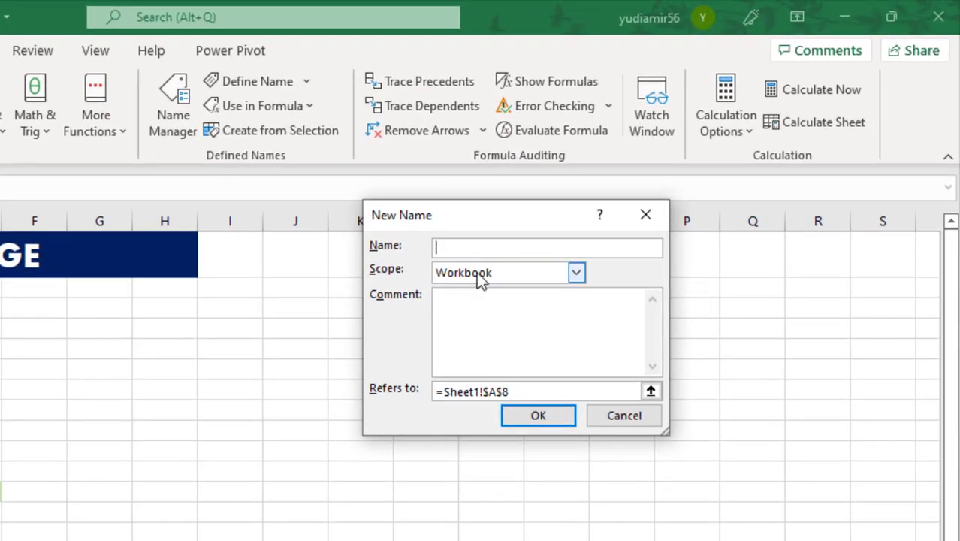
{"action": "type", "text": "nama2"}
{"action": "left_click", "coordinate": [575, 275]}
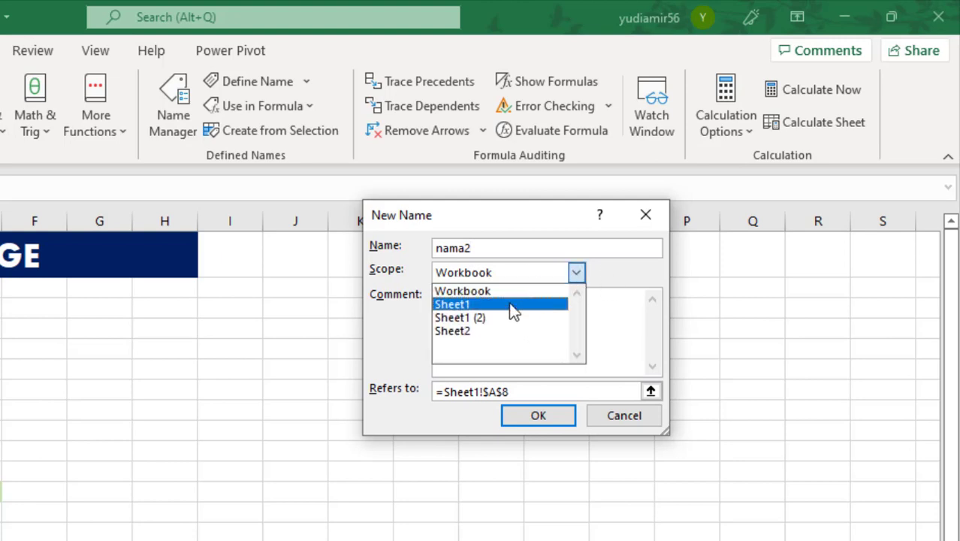
{"action": "left_click", "coordinate": [490, 305]}
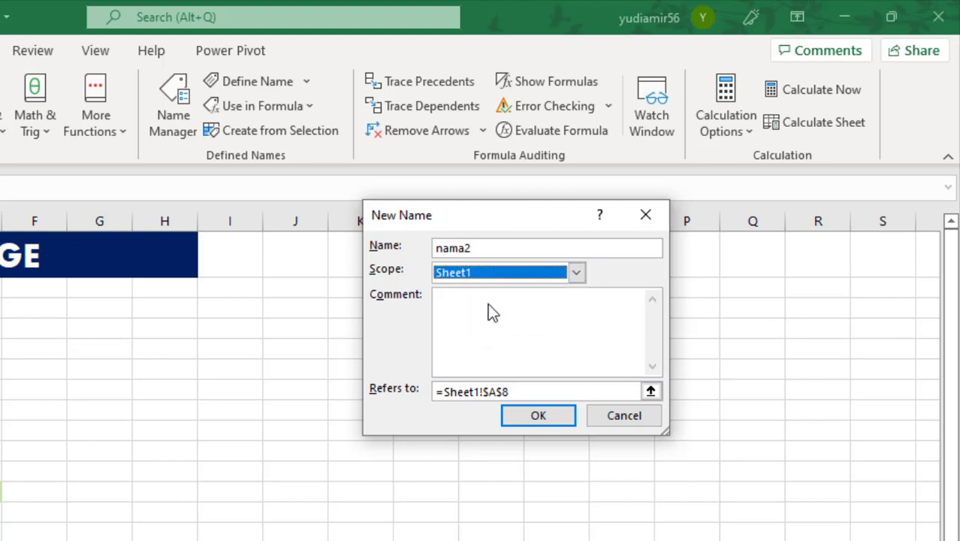
{"action": "left_click", "coordinate": [542, 417]}
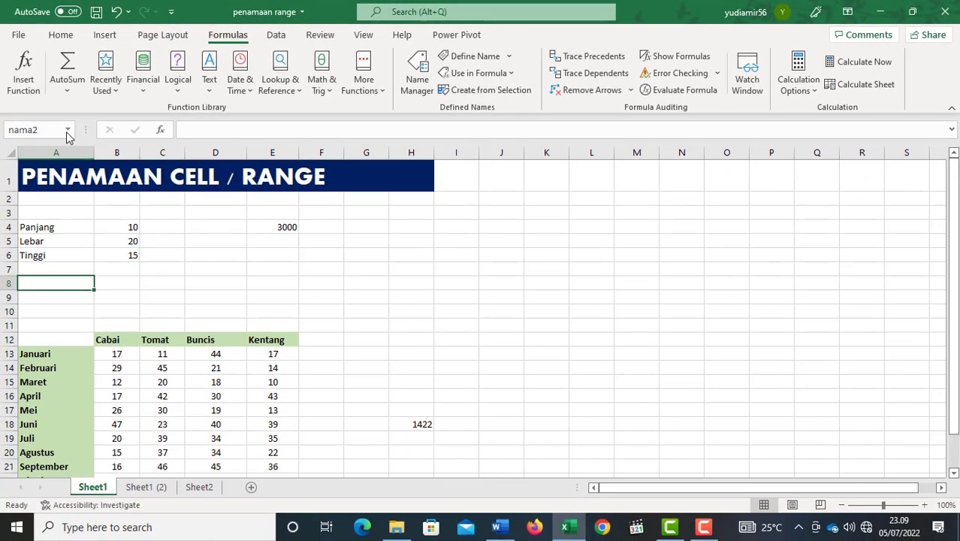
Check on which of the three sheets the sheet-level name nama2 is available, and return to Sheet1.
{"action": "left_click", "coordinate": [67, 132]}
{"action": "left_click", "coordinate": [46, 163]}
{"action": "left_click", "coordinate": [137, 487]}
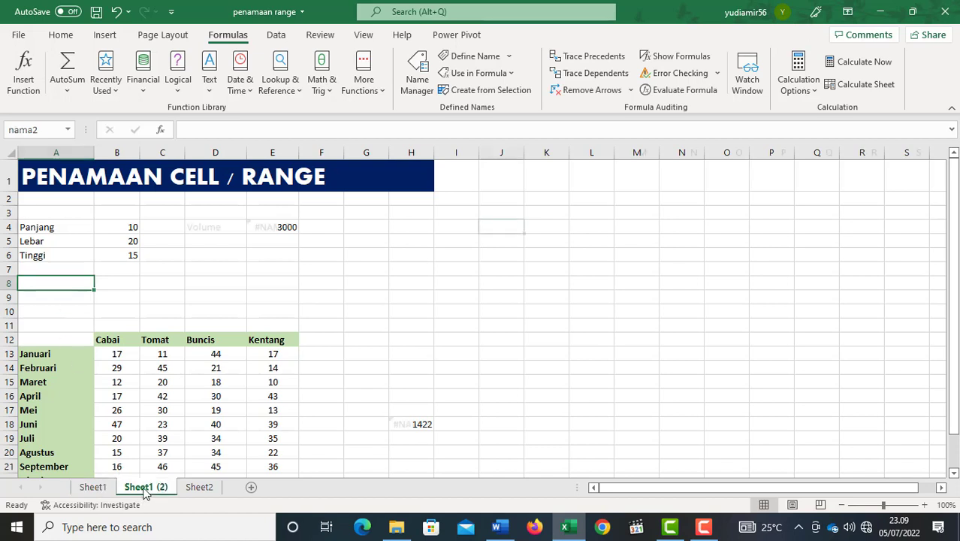
{"action": "left_click", "coordinate": [66, 129]}
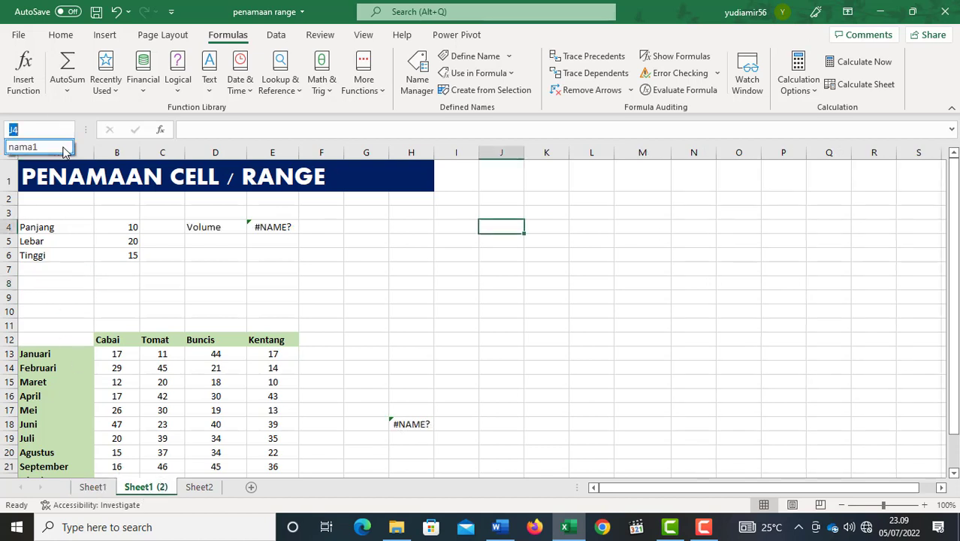
{"action": "left_click", "coordinate": [204, 491]}
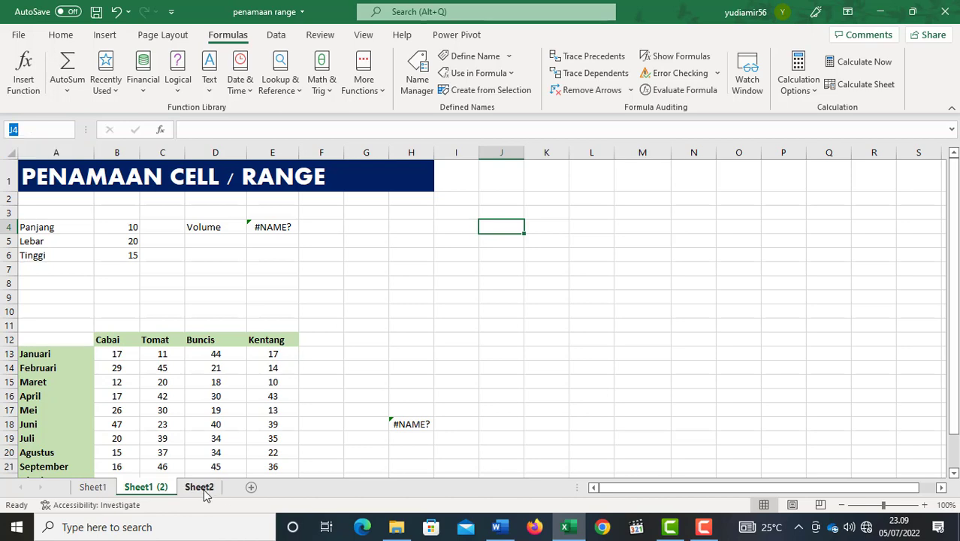
{"action": "left_click", "coordinate": [200, 487]}
{"action": "left_click", "coordinate": [67, 129]}
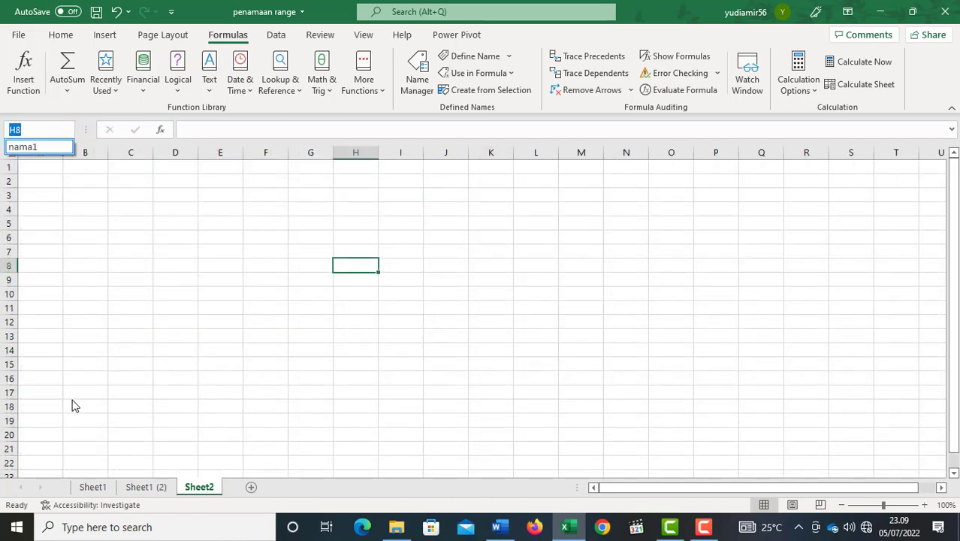
{"action": "left_click", "coordinate": [96, 487]}
{"action": "left_click", "coordinate": [96, 487]}
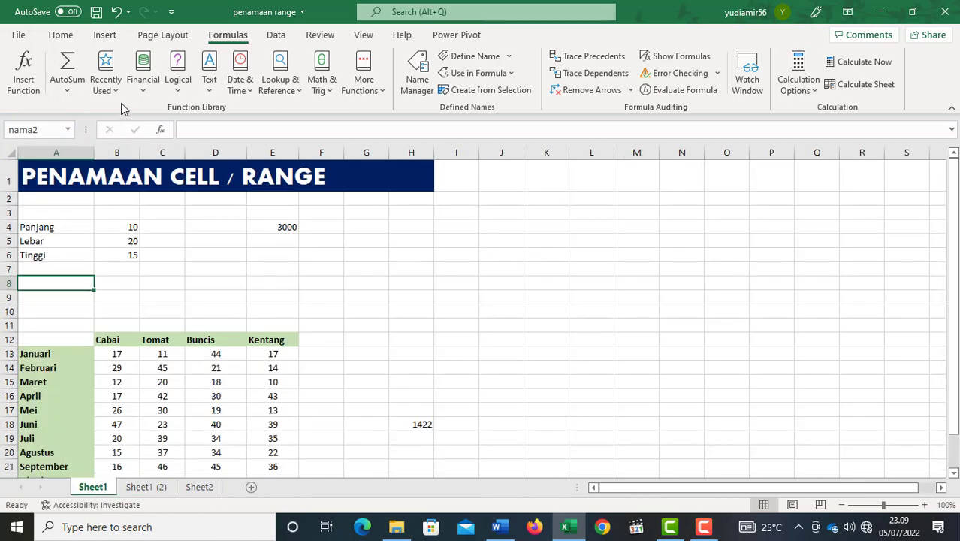
Jump to the cell named nama1 from Sheet1 and again from Sheet2, and enter 25 in that cell.
{"action": "left_click", "coordinate": [67, 129]}
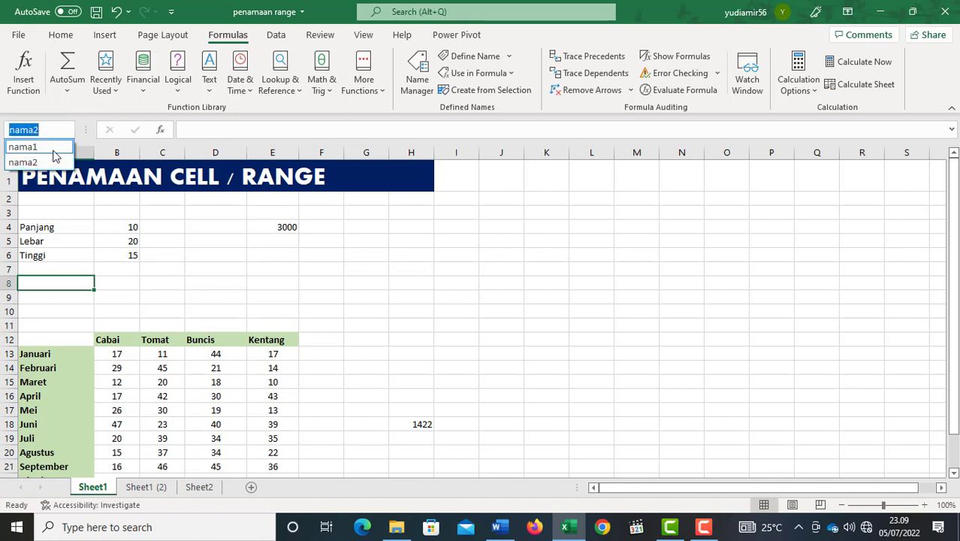
{"action": "left_click", "coordinate": [54, 153]}
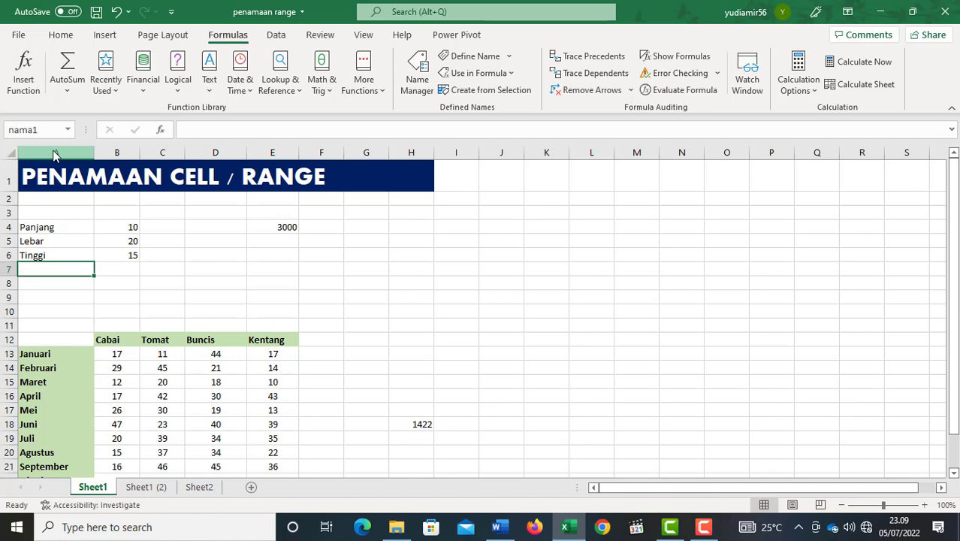
{"action": "left_click", "coordinate": [207, 492]}
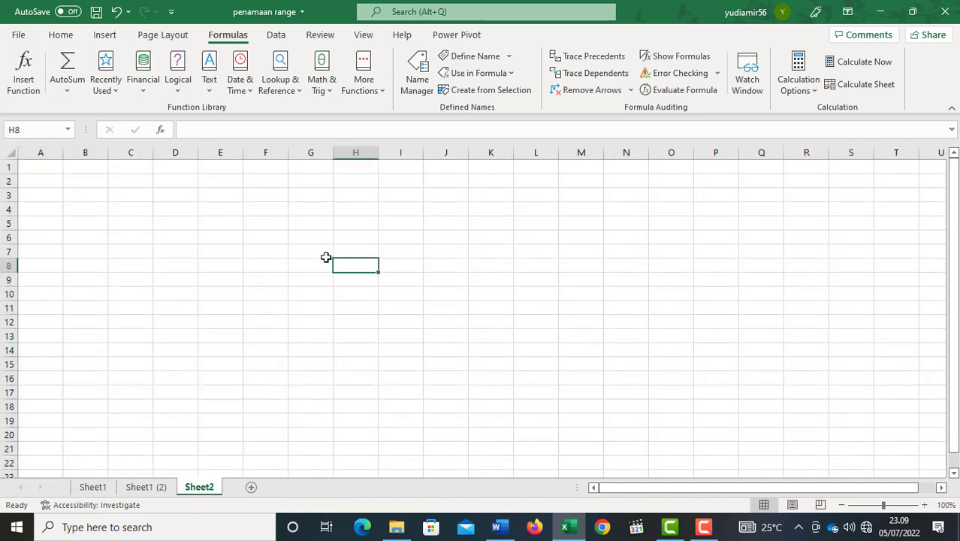
{"action": "left_click", "coordinate": [353, 224]}
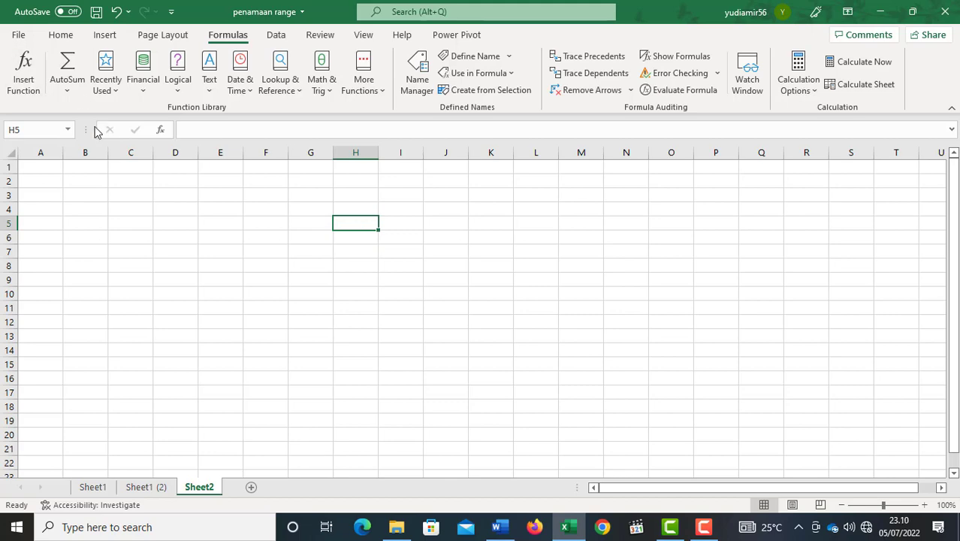
{"action": "left_click", "coordinate": [36, 130]}
{"action": "type", "text": "nama1"}
{"action": "key", "text": "Return"}
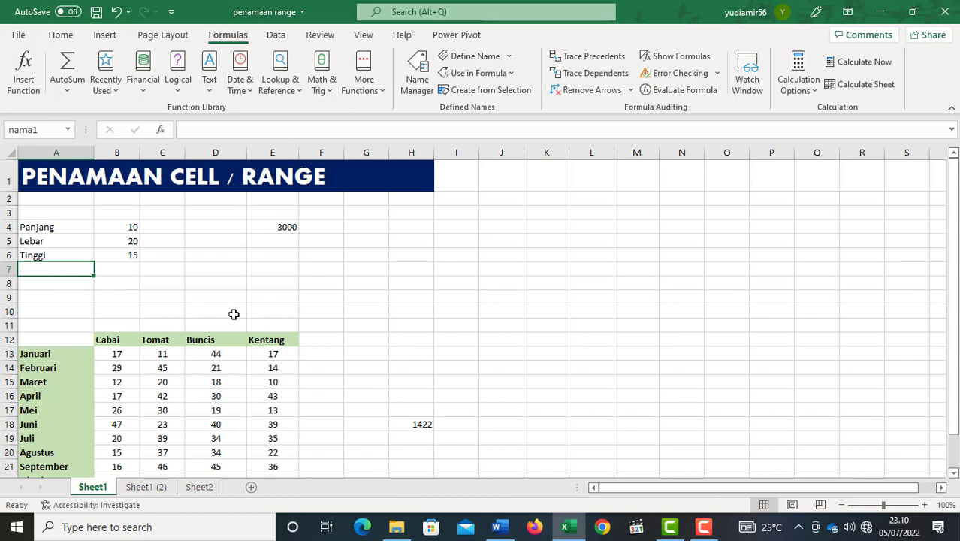
{"action": "type", "text": "25"}
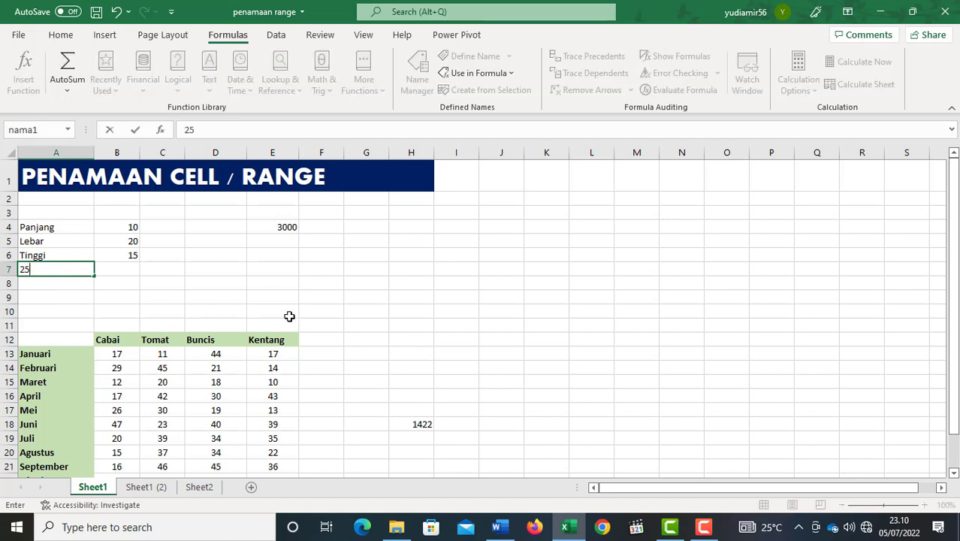
{"action": "key", "text": "Return"}
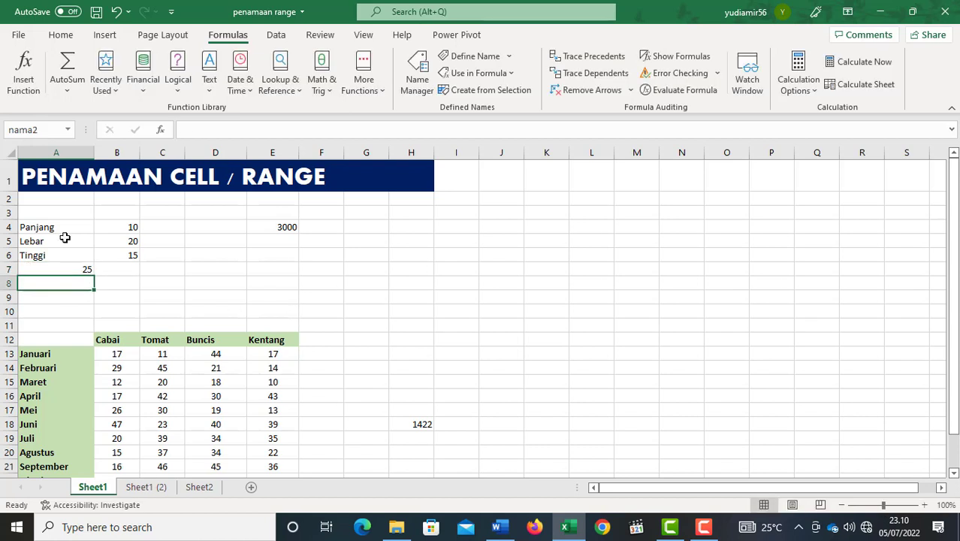
Enter the formula =nama1 in cell H5 of Sheet2 and reselect that cell to show its formula.
{"action": "left_click", "coordinate": [197, 488]}
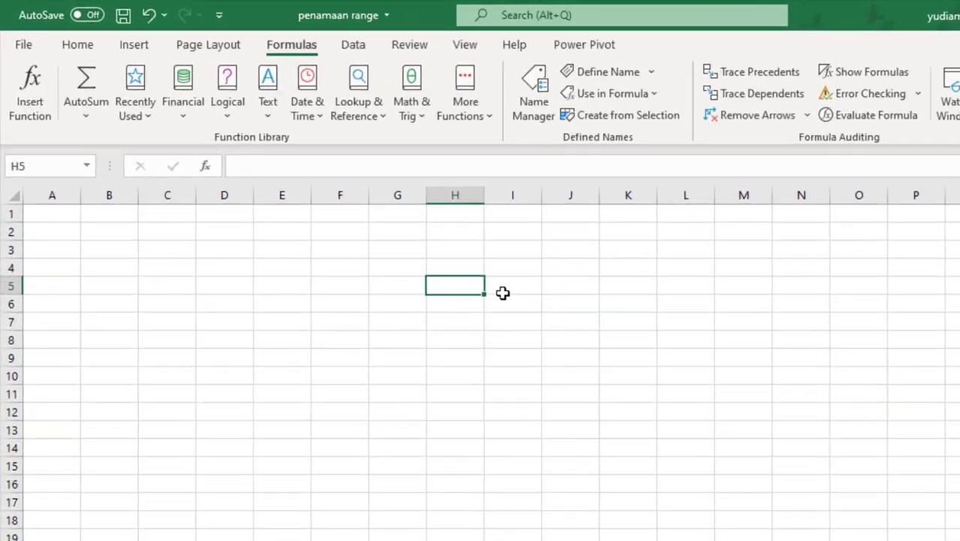
{"action": "type", "text": "=nma"}
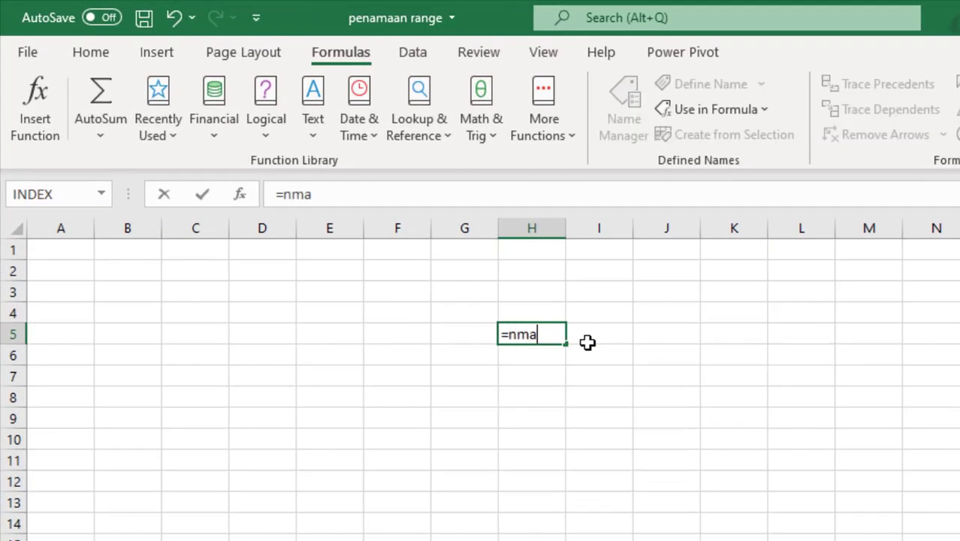
{"action": "key", "text": "BackSpace"}
{"action": "key", "text": "BackSpace"}
{"action": "type", "text": "a"}
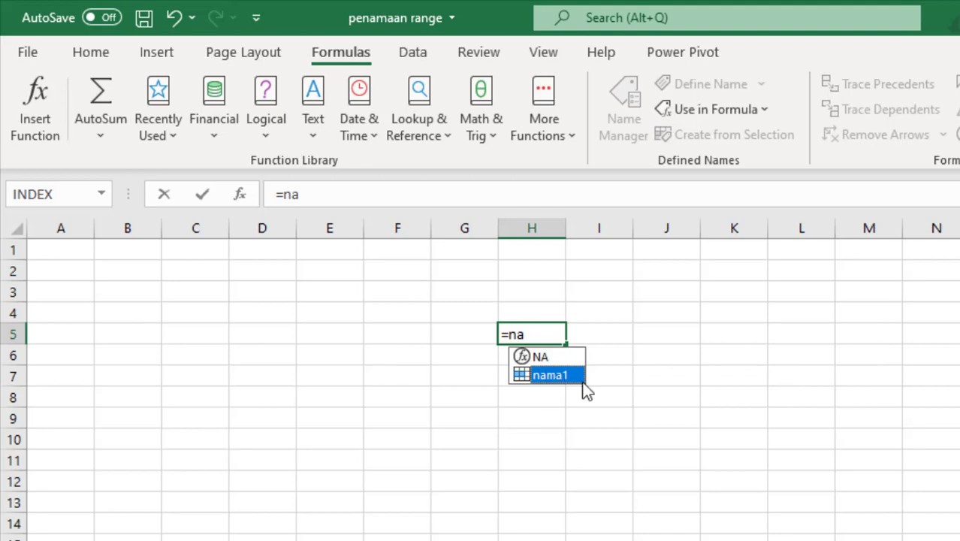
{"action": "key", "text": "Tab"}
{"action": "key", "text": "Return"}
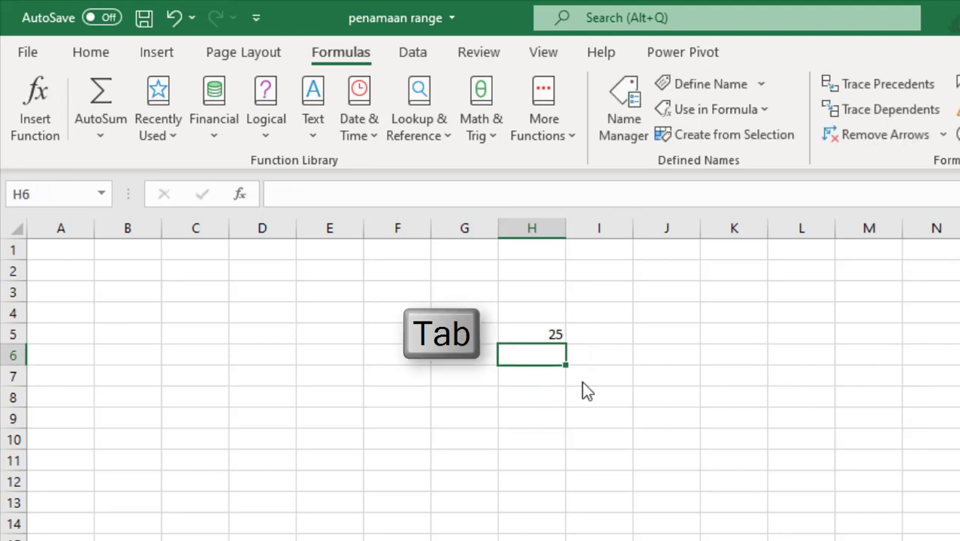
{"action": "key", "text": "Up"}
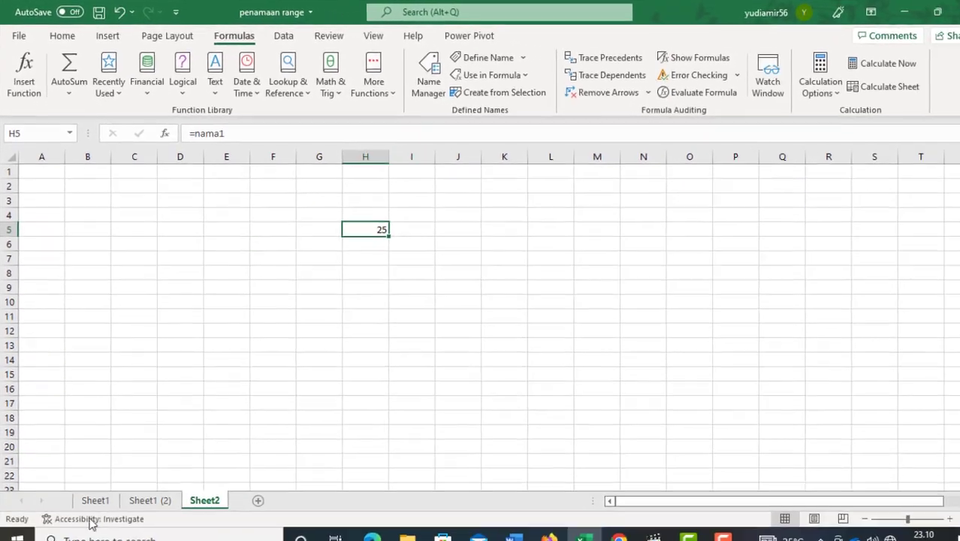
Compare cell A8 on Sheet1 with the formula cell H5 on Sheet2, and return to Sheet1.
{"action": "left_click", "coordinate": [93, 487]}
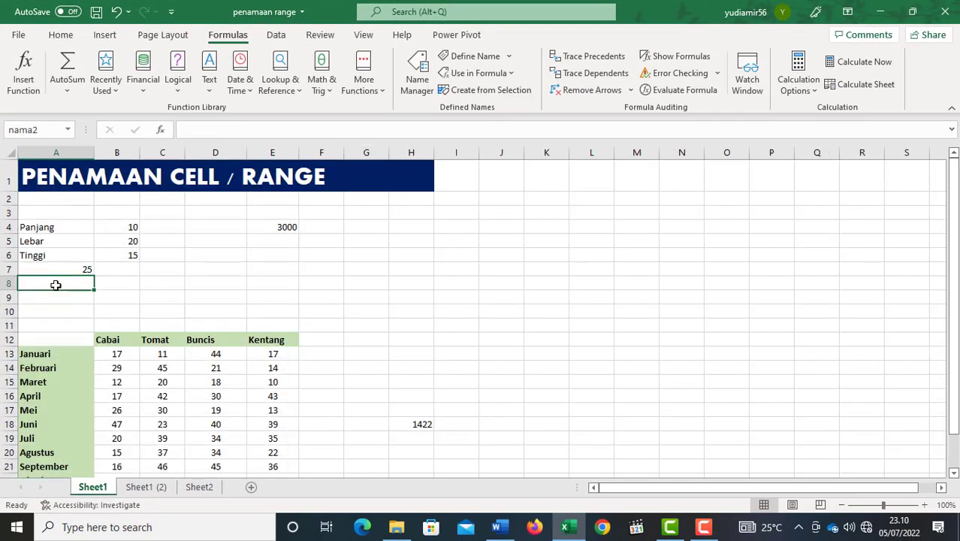
{"action": "left_click", "coordinate": [199, 487]}
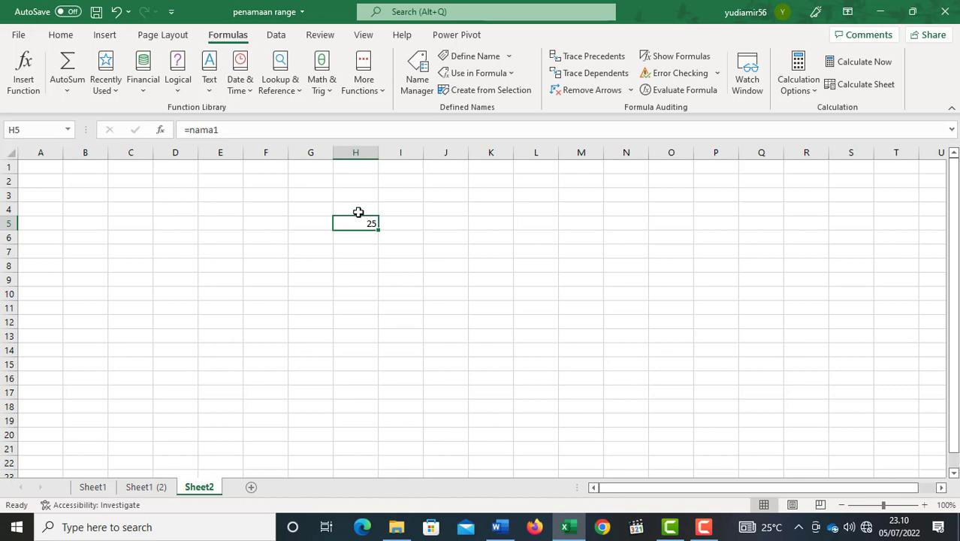
{"action": "left_click", "coordinate": [93, 488]}
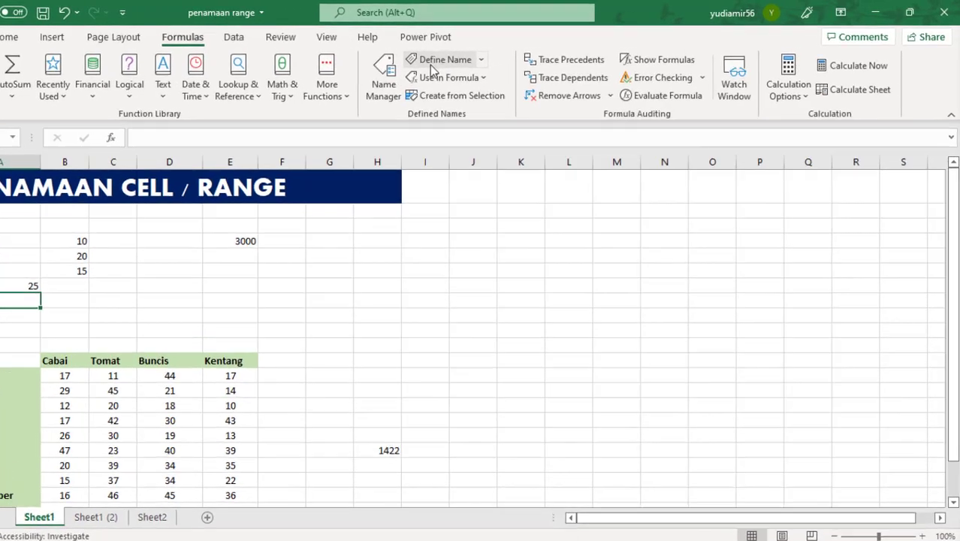
{"action": "left_click", "coordinate": [435, 62]}
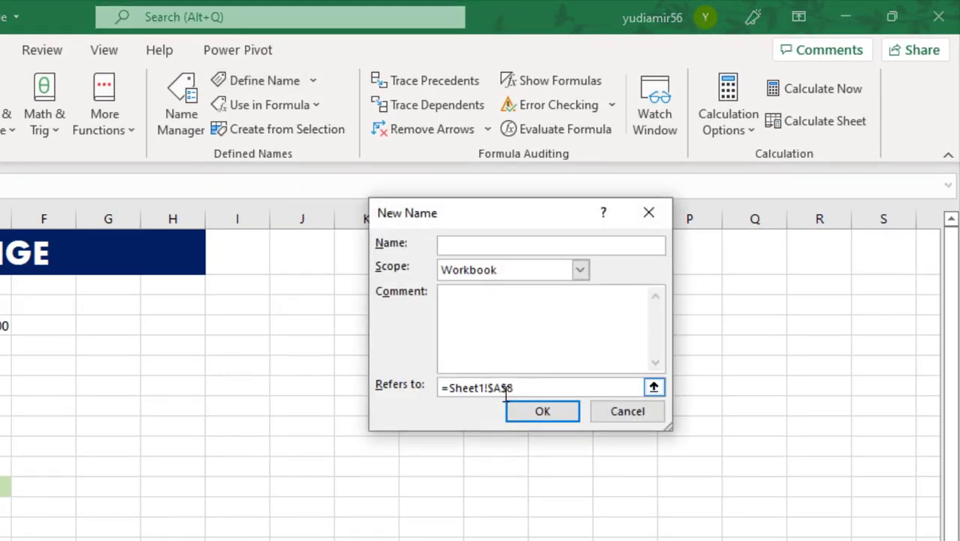
{"action": "left_click", "coordinate": [497, 244]}
{"action": "type", "text": "nama3"}
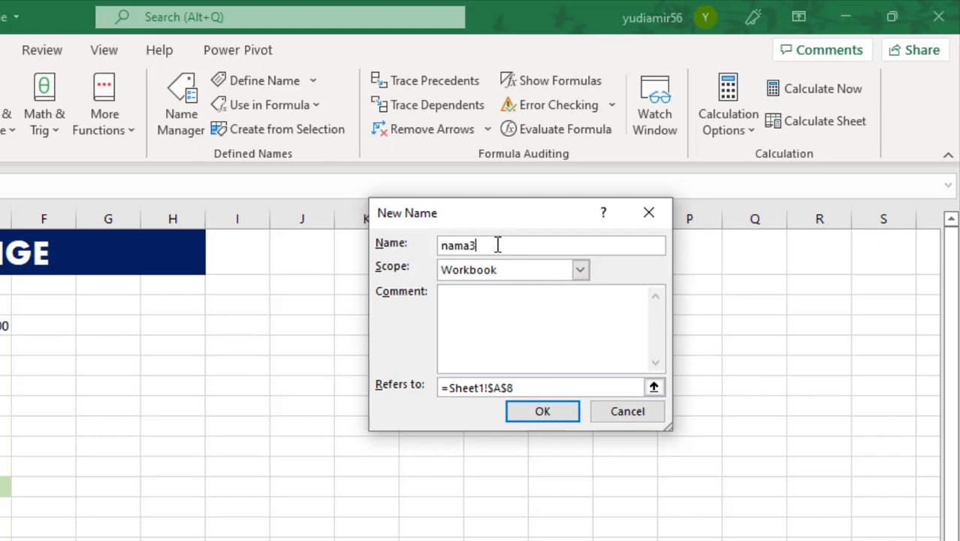
{"action": "left_click", "coordinate": [628, 416]}
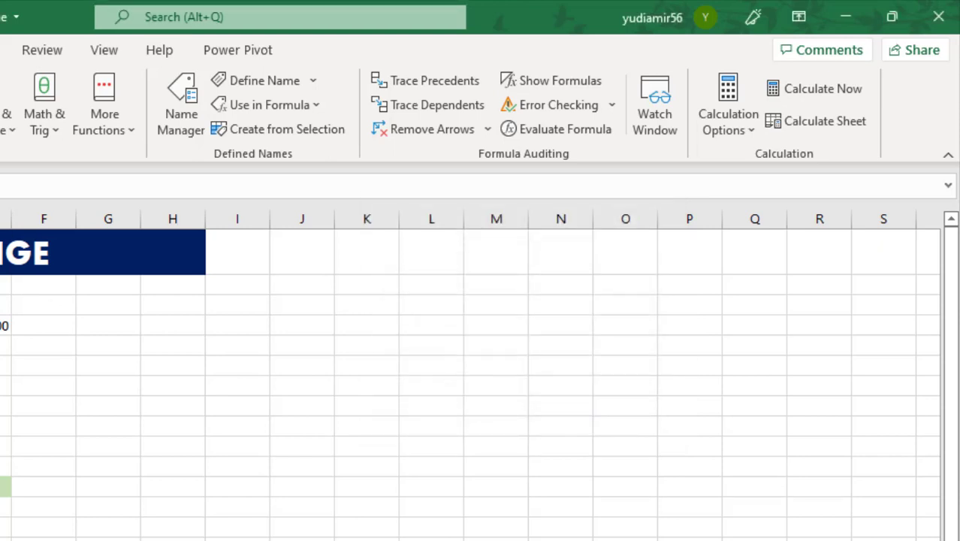
Start a new name nama3 with Workbook scope and make it refer to cell J2 on Sheet1.
{"action": "left_click", "coordinate": [257, 83]}
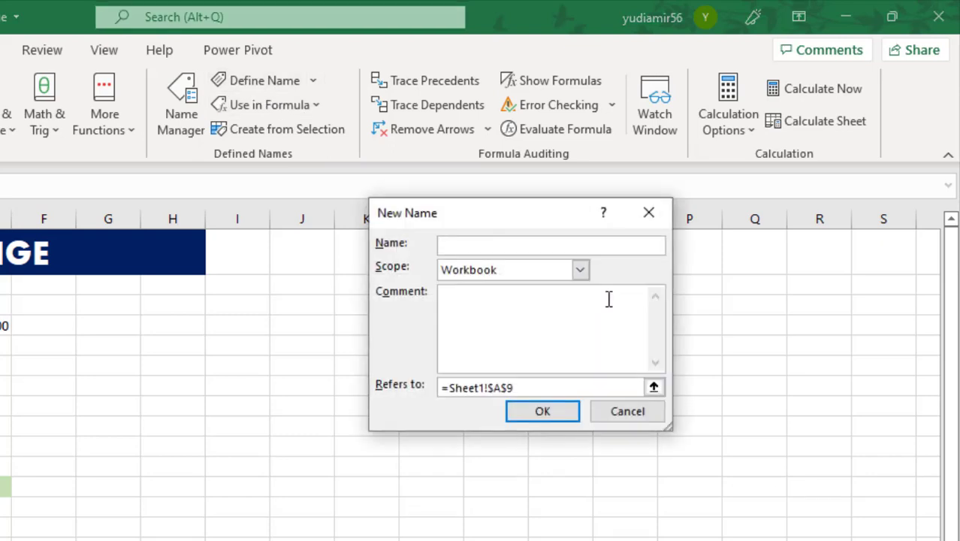
{"action": "type", "text": "nama3"}
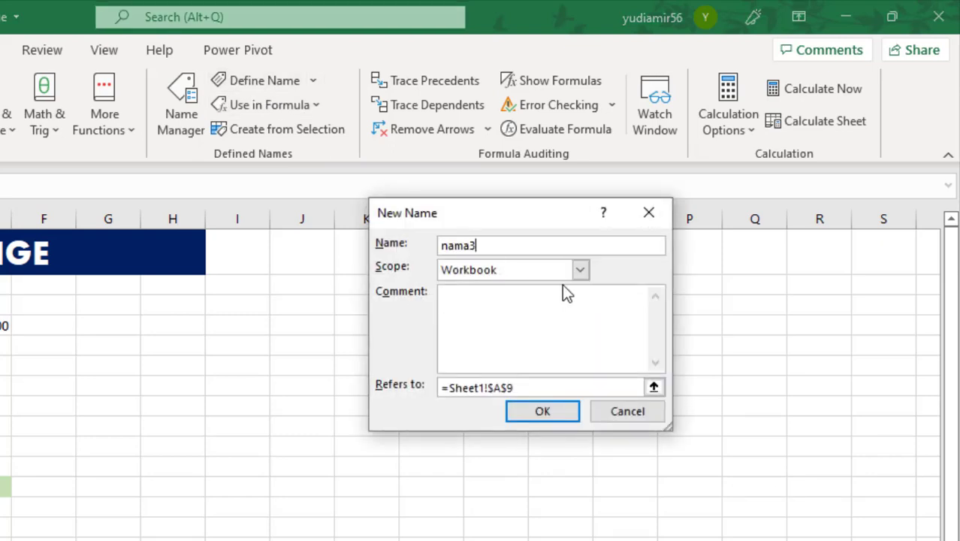
{"action": "left_click", "coordinate": [464, 306]}
{"action": "left_click_drag", "start_coordinate": [540, 388], "coordinate": [377, 414]}
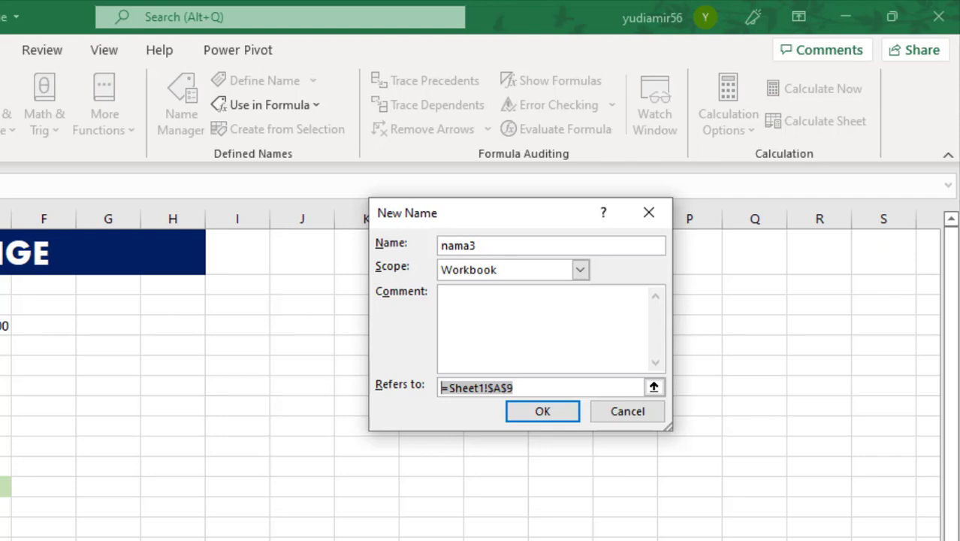
{"action": "double_click", "coordinate": [454, 247]}
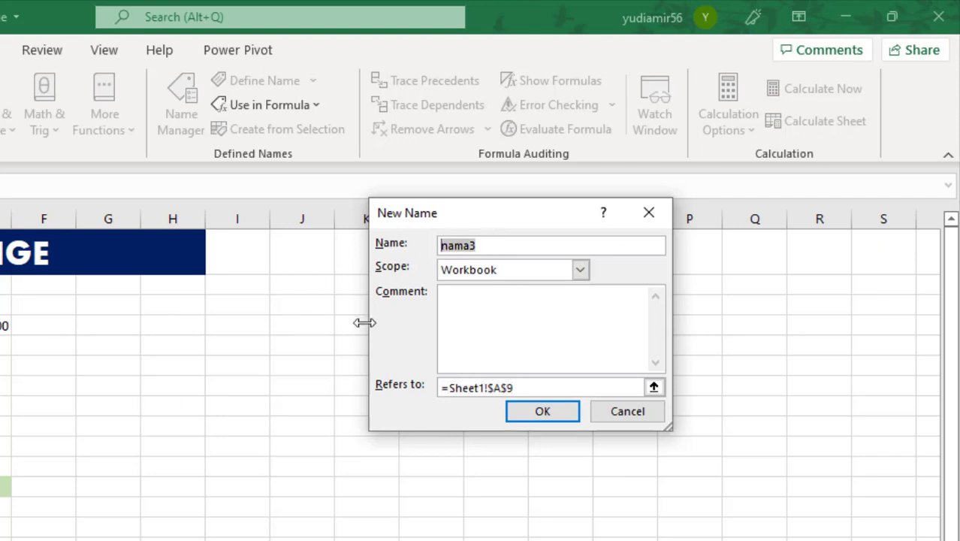
{"action": "left_click", "coordinate": [531, 389]}
{"action": "left_click", "coordinate": [284, 286]}
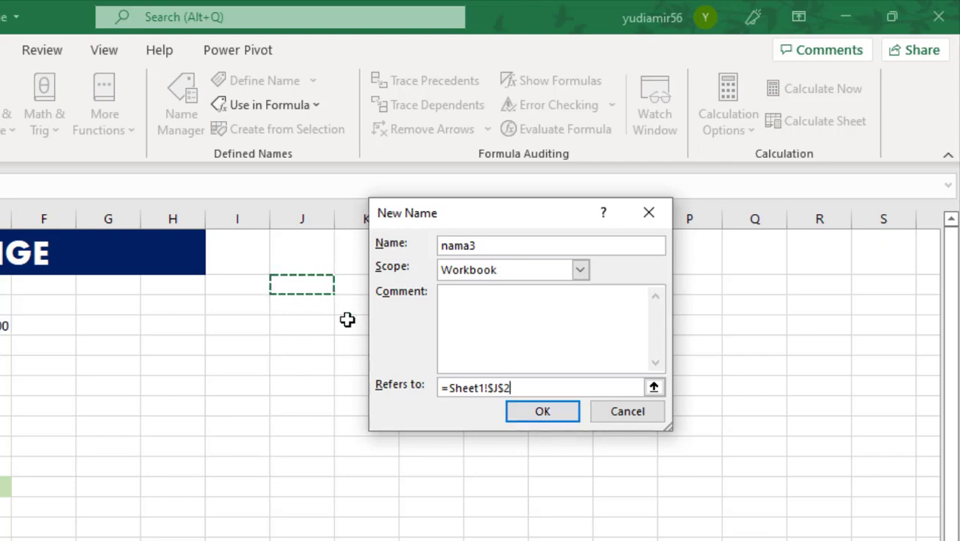
{"action": "left_click", "coordinate": [532, 386]}
{"action": "left_click_drag", "start_coordinate": [533, 387], "coordinate": [449, 387]}
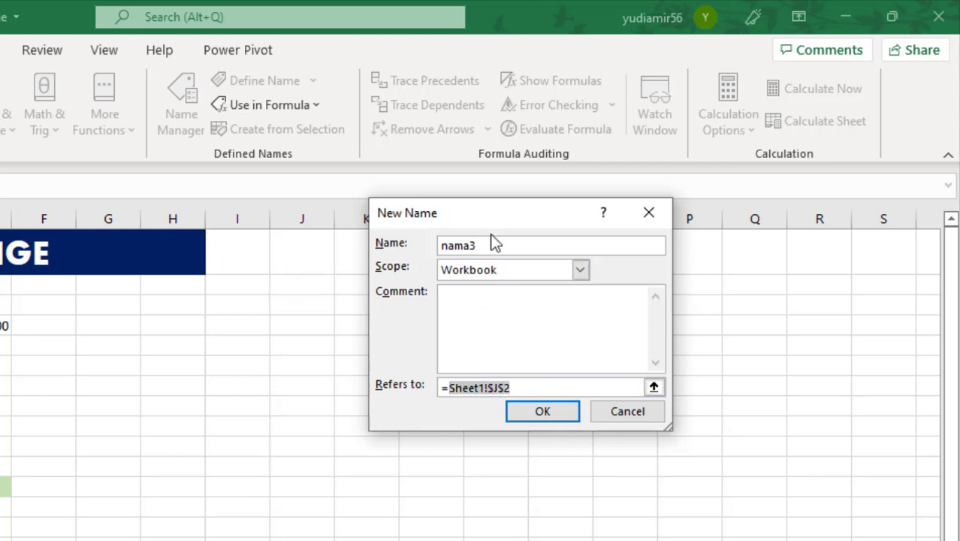
Change the new name to suku_bunga, make it refer to the constant =2%, and create it with Workbook scope.
{"action": "left_click", "coordinate": [457, 247]}
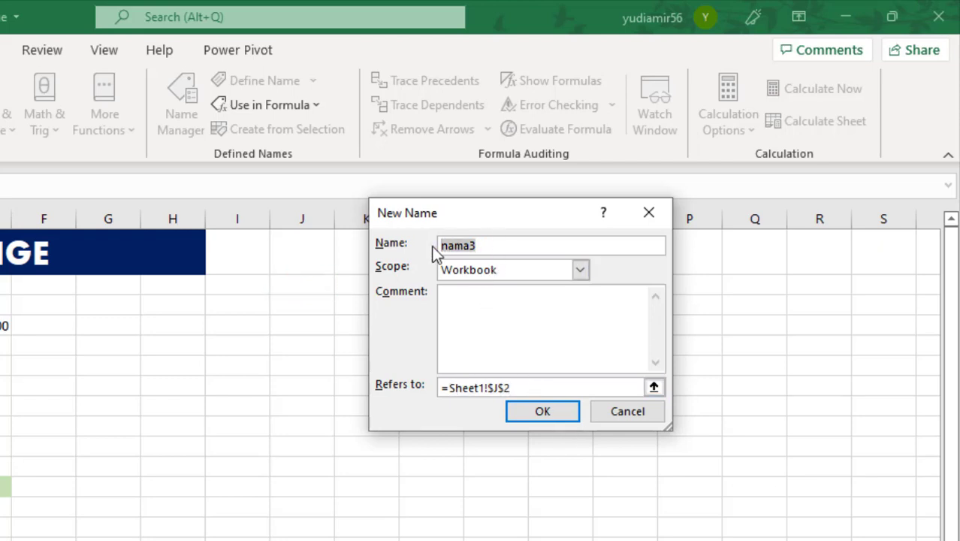
{"action": "type", "text": "suku_bunga_"}
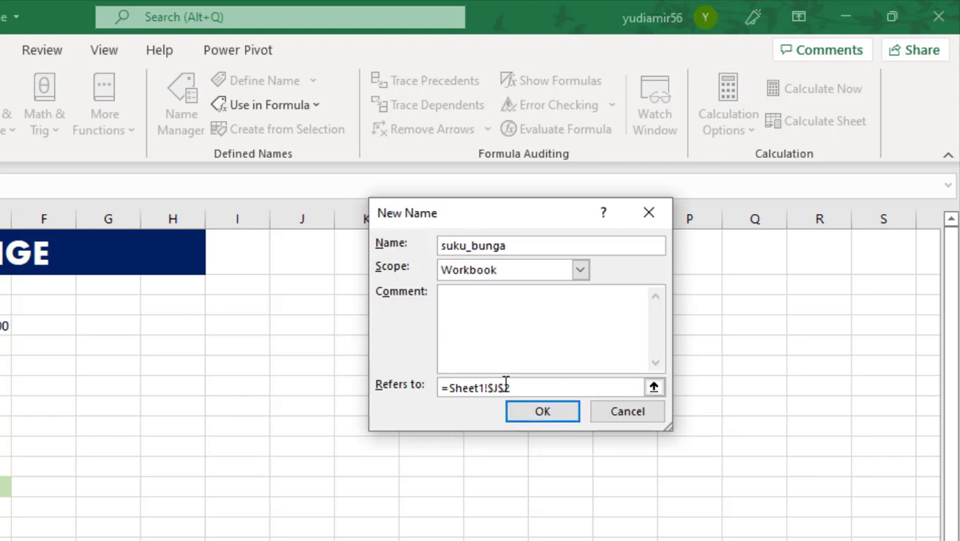
{"action": "left_click", "coordinate": [535, 388]}
{"action": "left_click_drag", "start_coordinate": [536, 388], "coordinate": [445, 388]}
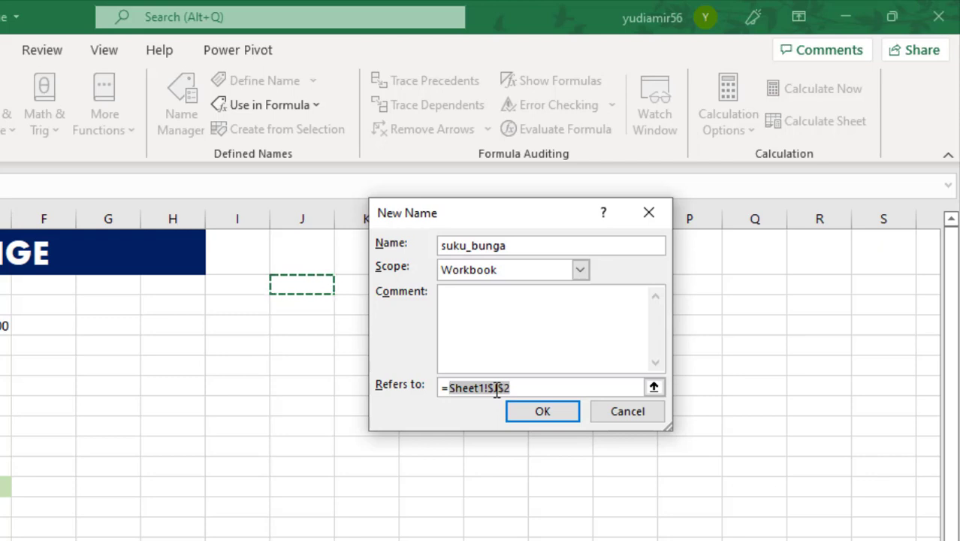
{"action": "type", "text": "2"}
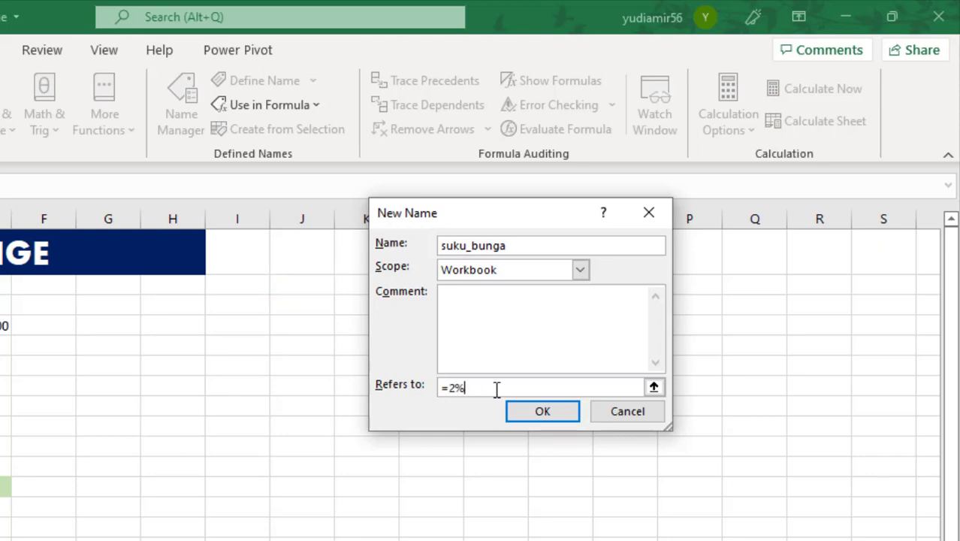
{"action": "left_click_drag", "start_coordinate": [498, 215], "coordinate": [554, 208]}
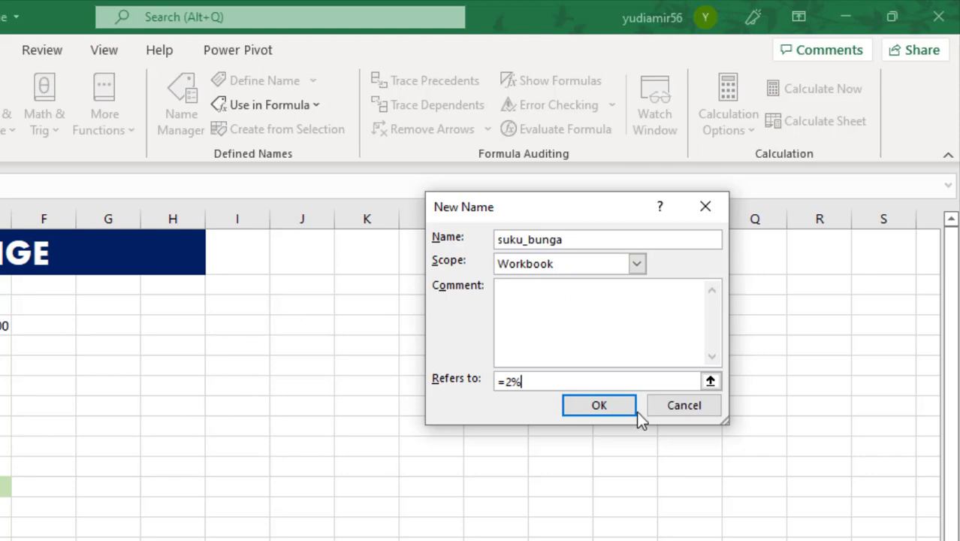
{"action": "left_click", "coordinate": [610, 408]}
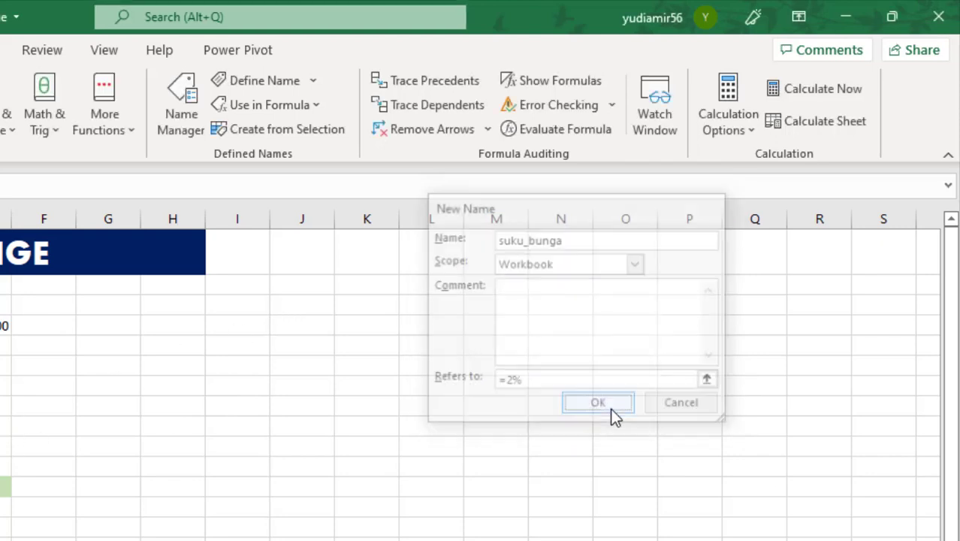
{"action": "left_click", "coordinate": [345, 285]}
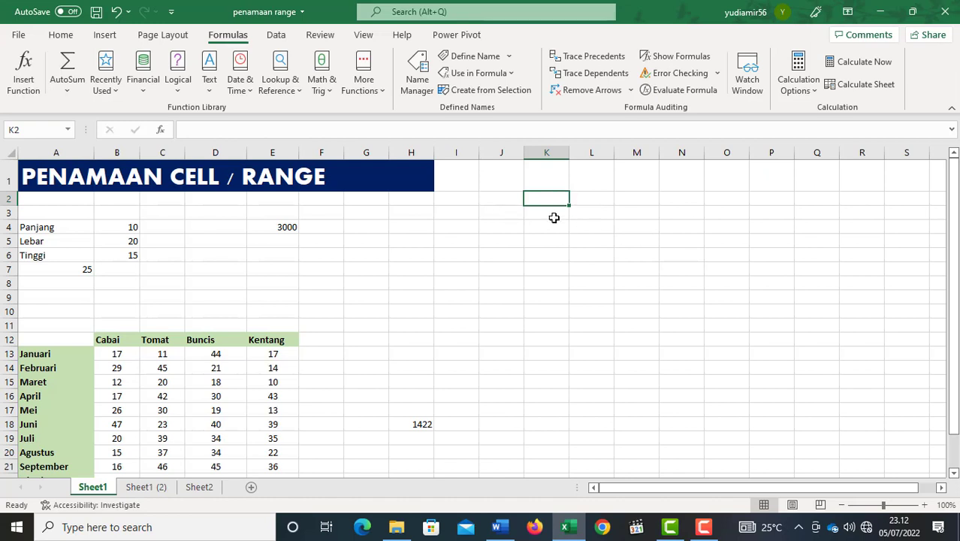
{"action": "left_click_drag", "start_coordinate": [384, 272], "coordinate": [395, 272]}
{"action": "left_click", "coordinate": [227, 278]}
{"action": "left_click", "coordinate": [625, 265]}
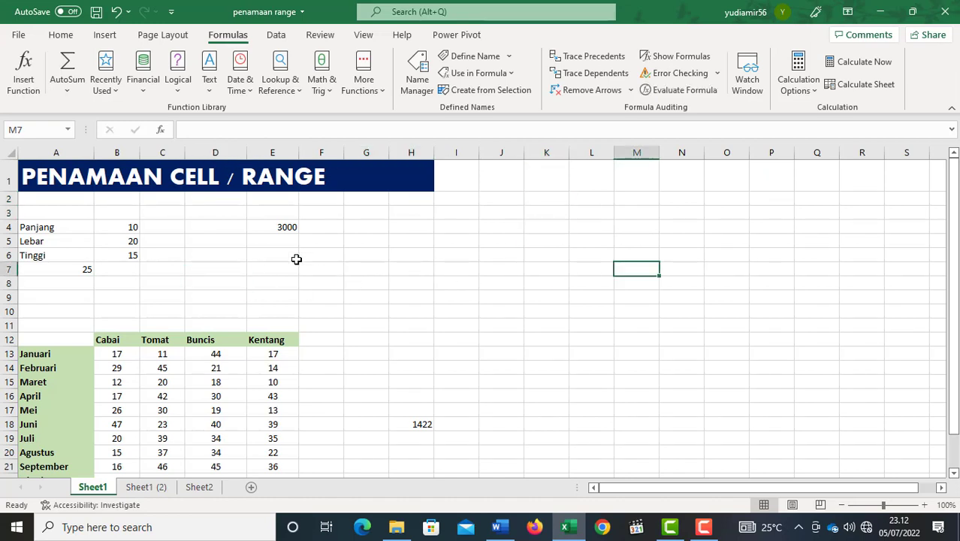
{"action": "left_click", "coordinate": [296, 259]}
{"action": "left_click", "coordinate": [377, 212]}
{"action": "left_click", "coordinate": [370, 270]}
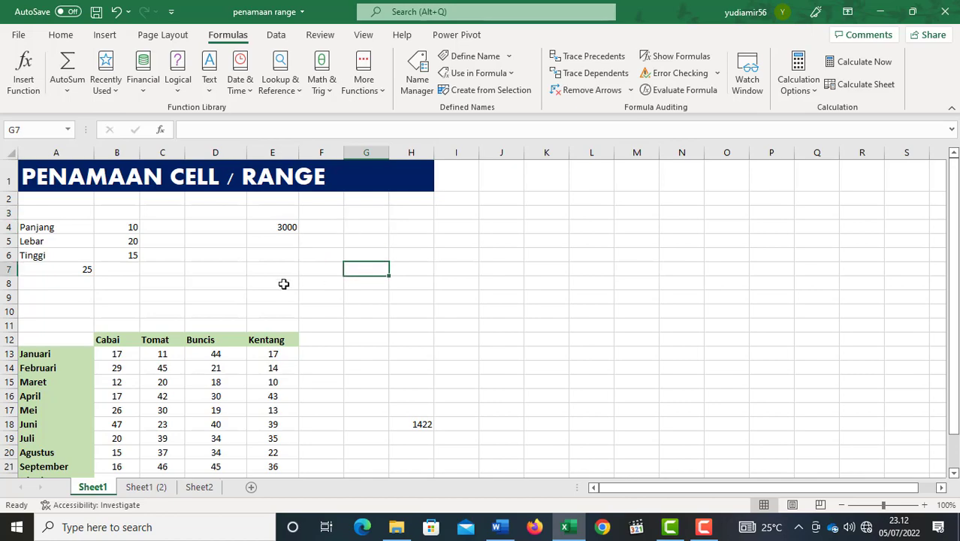
Enter the formula =1000000*suku_bunga in cell I3 of Sheet1 and reselect that cell to show its formula.
{"action": "left_click", "coordinate": [443, 213]}
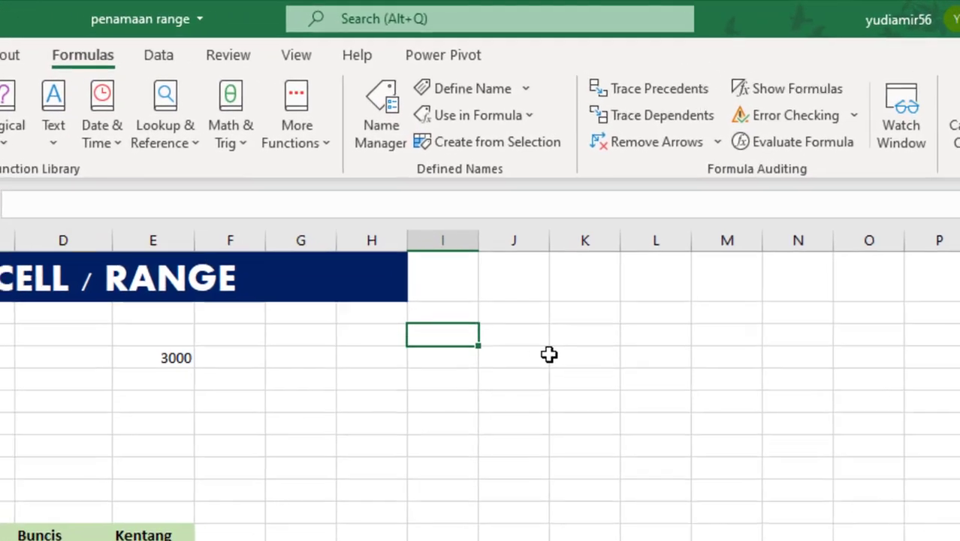
{"action": "type", "text": "="}
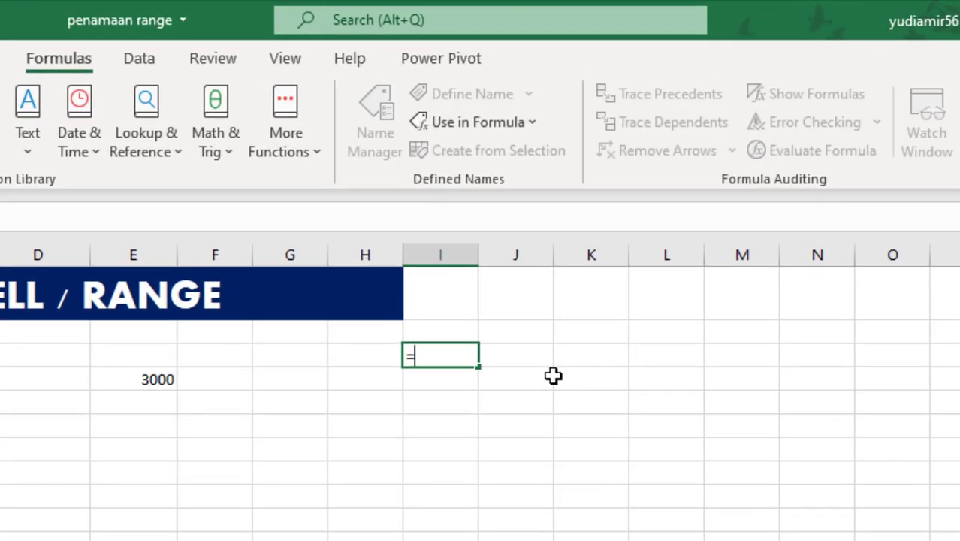
{"action": "type", "text": "1000000"}
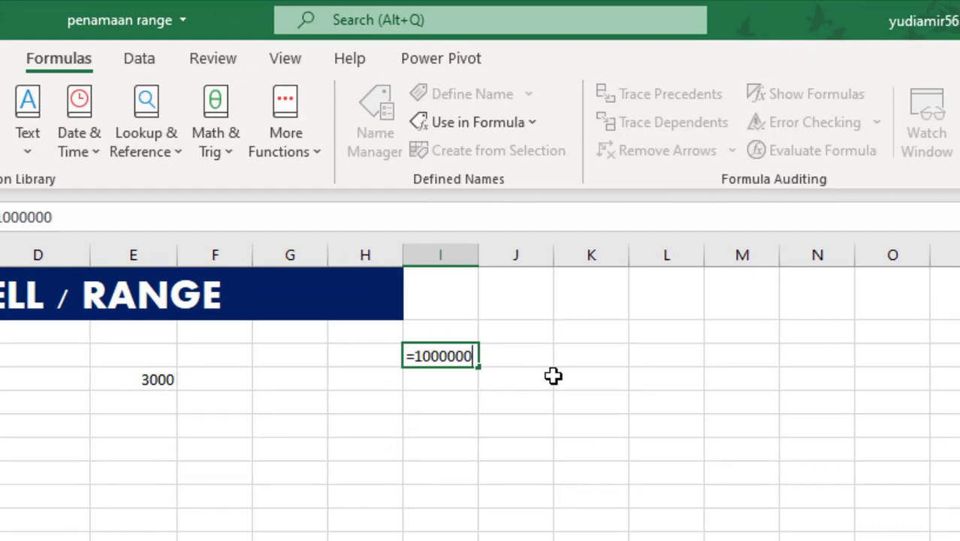
{"action": "type", "text": "*su"}
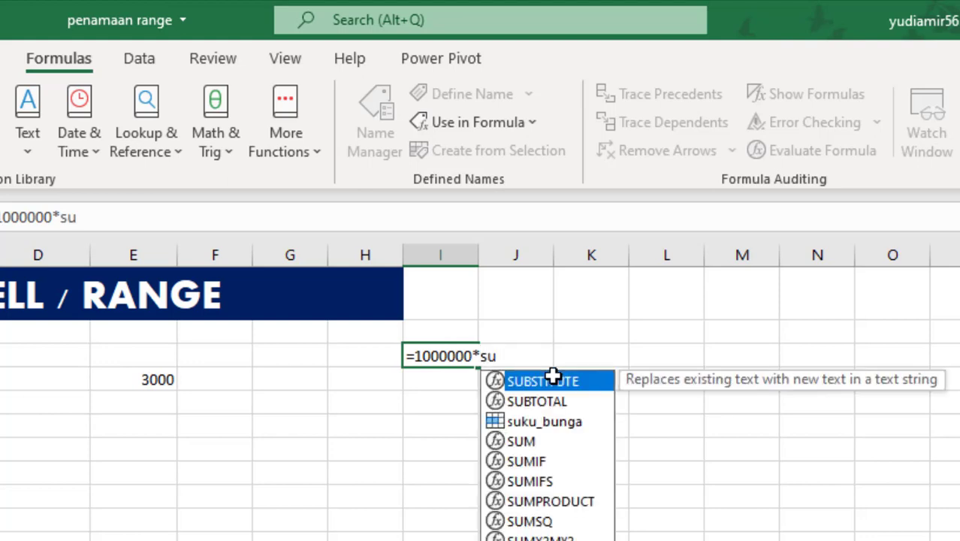
{"action": "left_click", "coordinate": [562, 426]}
{"action": "double_click", "coordinate": [561, 425]}
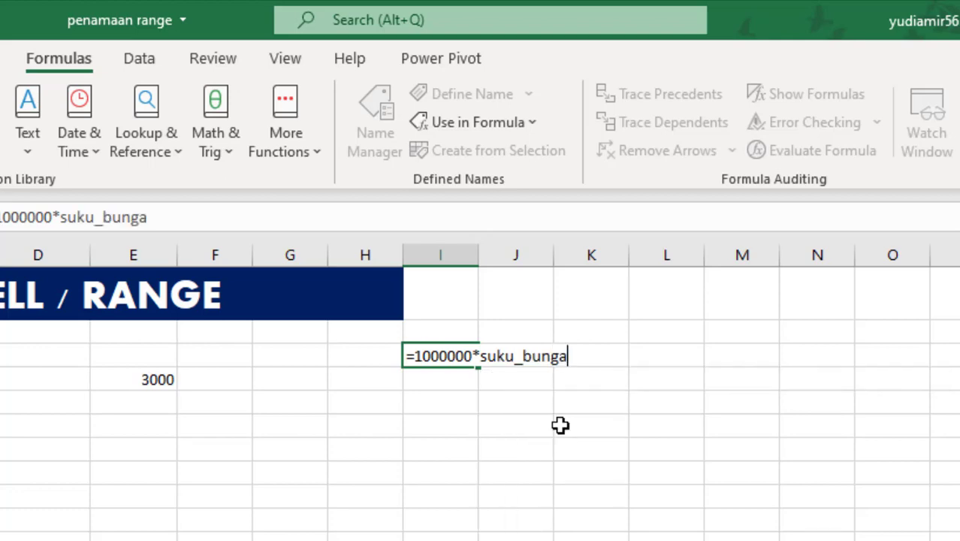
{"action": "key", "text": "Return"}
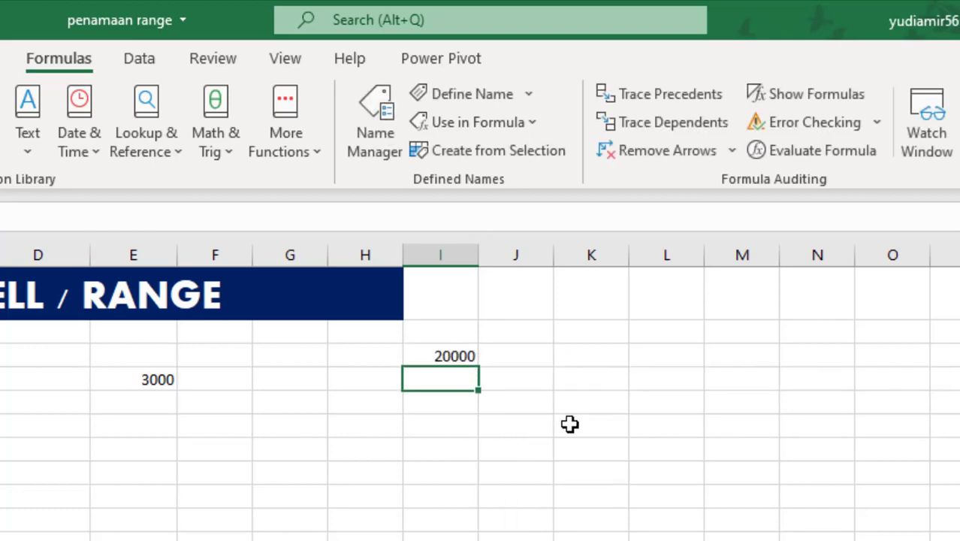
{"action": "key", "text": "Up"}
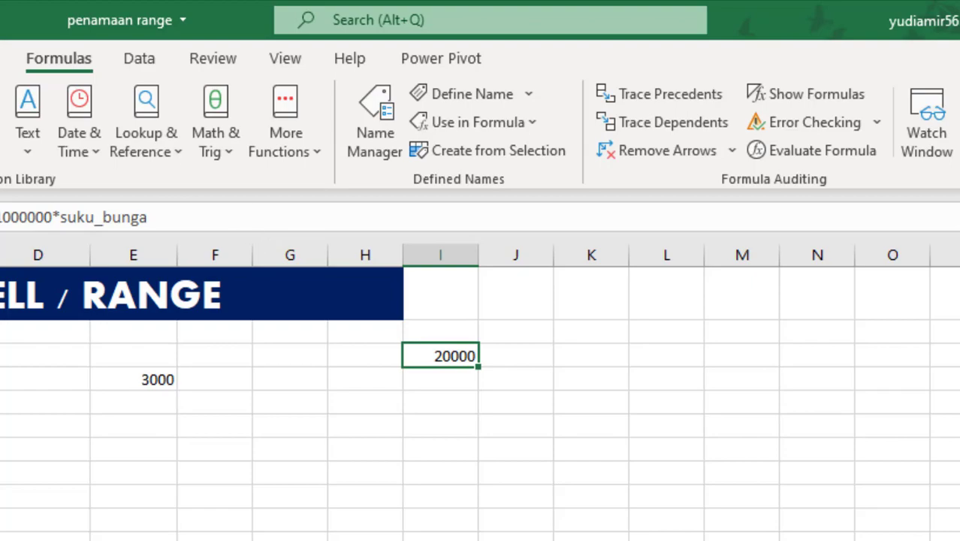
Create names for the table A12:E24 from the labels in its top row and left column.
{"action": "left_click", "coordinate": [494, 138]}
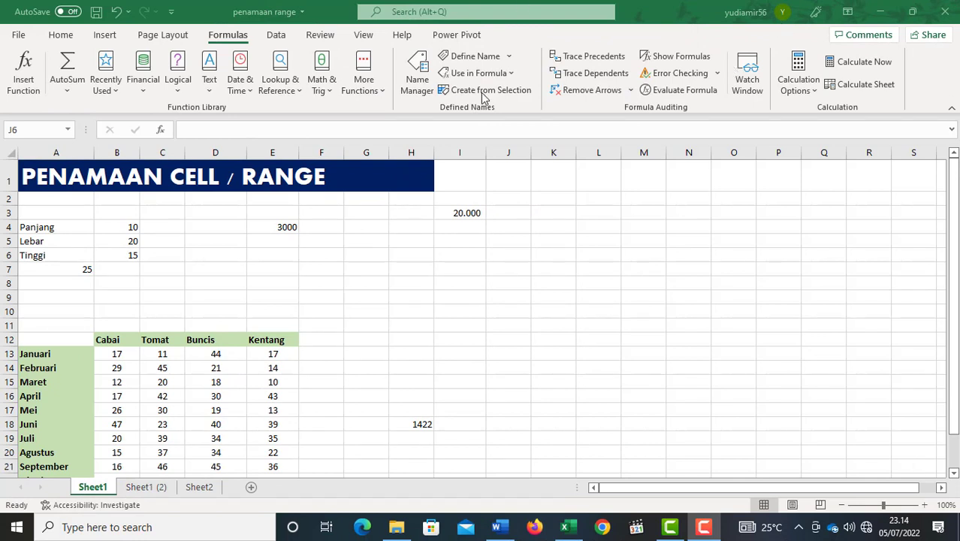
{"action": "left_click", "coordinate": [271, 339]}
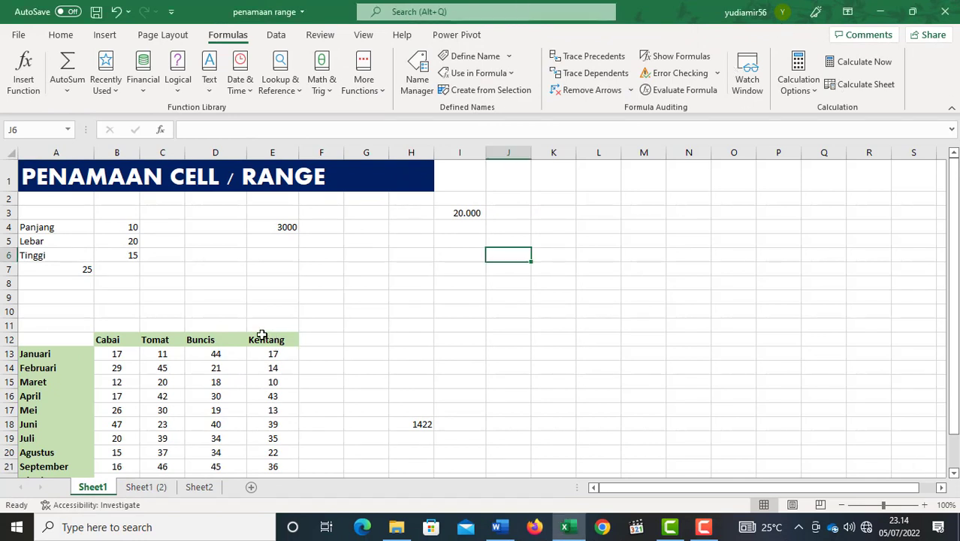
{"action": "left_click_drag", "start_coordinate": [42, 341], "coordinate": [266, 444]}
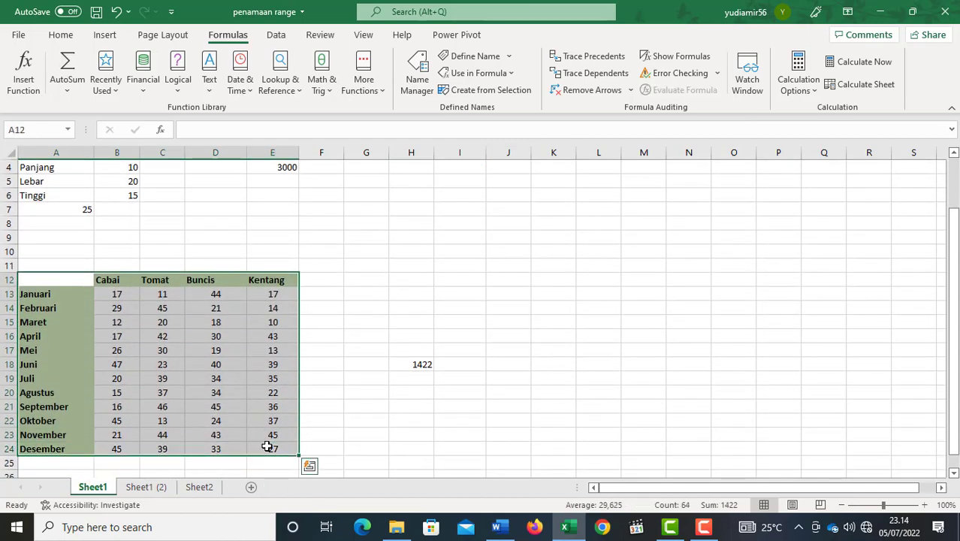
{"action": "left_click", "coordinate": [475, 91]}
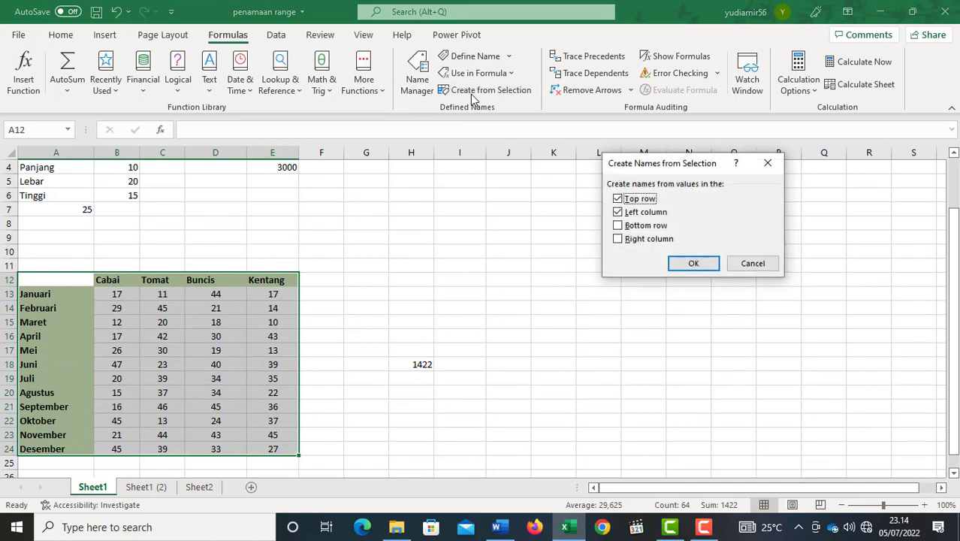
{"action": "left_click_drag", "start_coordinate": [706, 165], "coordinate": [620, 164]}
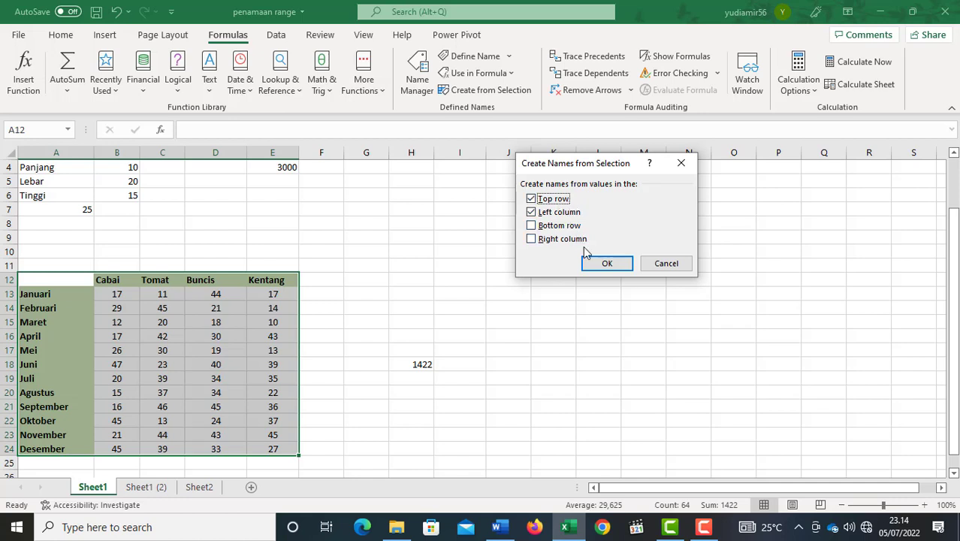
{"action": "left_click_drag", "start_coordinate": [566, 169], "coordinate": [584, 172]}
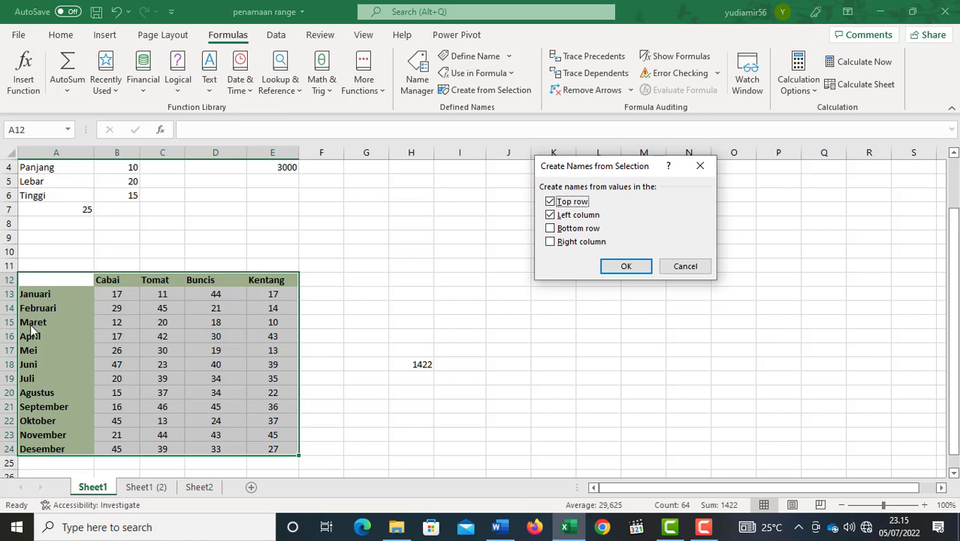
{"action": "left_click", "coordinate": [609, 269]}
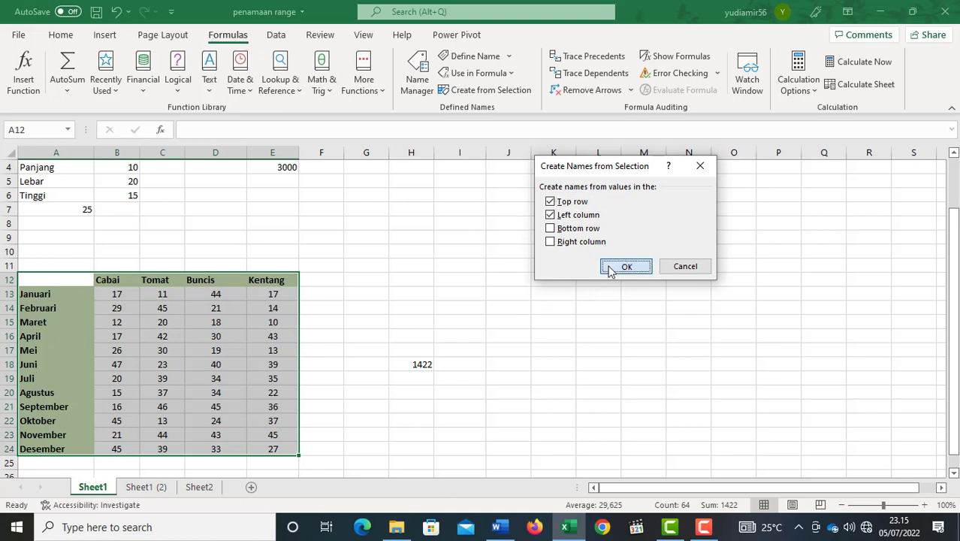
Point out the crop headings in B12:E12 and the month labels in column A by selecting them.
{"action": "left_click", "coordinate": [133, 303]}
{"action": "left_click", "coordinate": [133, 280]}
{"action": "left_click_drag", "start_coordinate": [65, 298], "coordinate": [52, 414]}
{"action": "left_click_drag", "start_coordinate": [113, 280], "coordinate": [251, 279]}
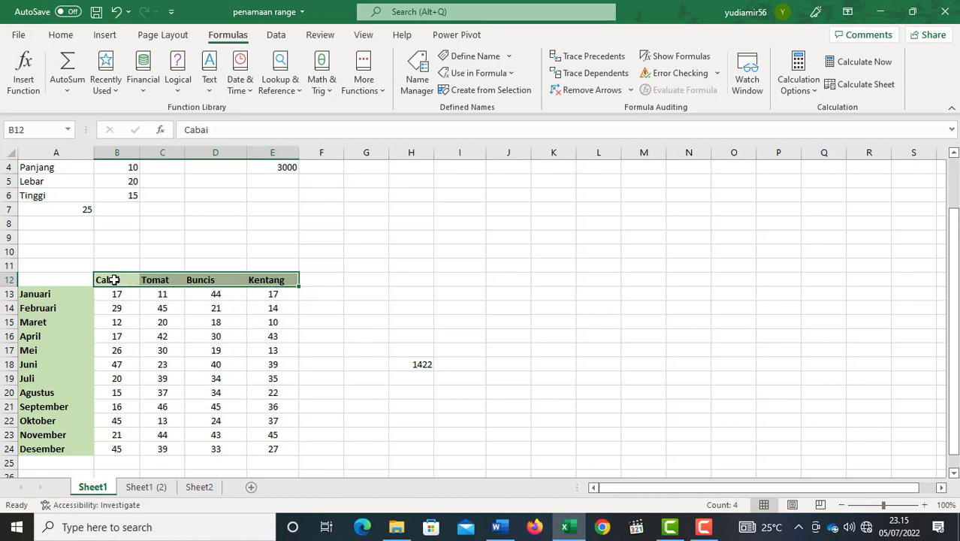
{"action": "left_click_drag", "start_coordinate": [111, 277], "coordinate": [254, 279]}
{"action": "left_click_drag", "start_coordinate": [43, 298], "coordinate": [43, 364]}
{"action": "left_click", "coordinate": [51, 309]}
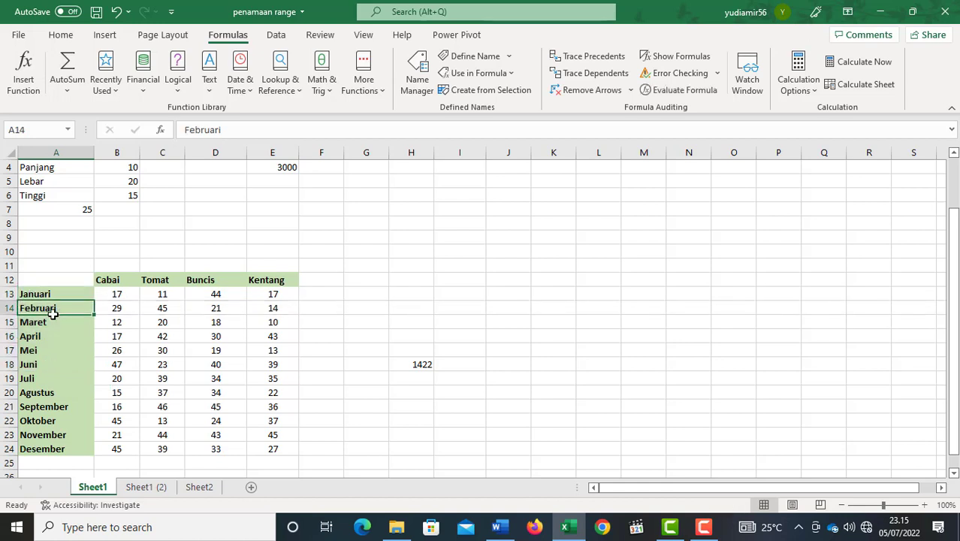
Go to the named ranges Agustus and Buncis to check which table cells each name covers.
{"action": "left_click", "coordinate": [67, 132]}
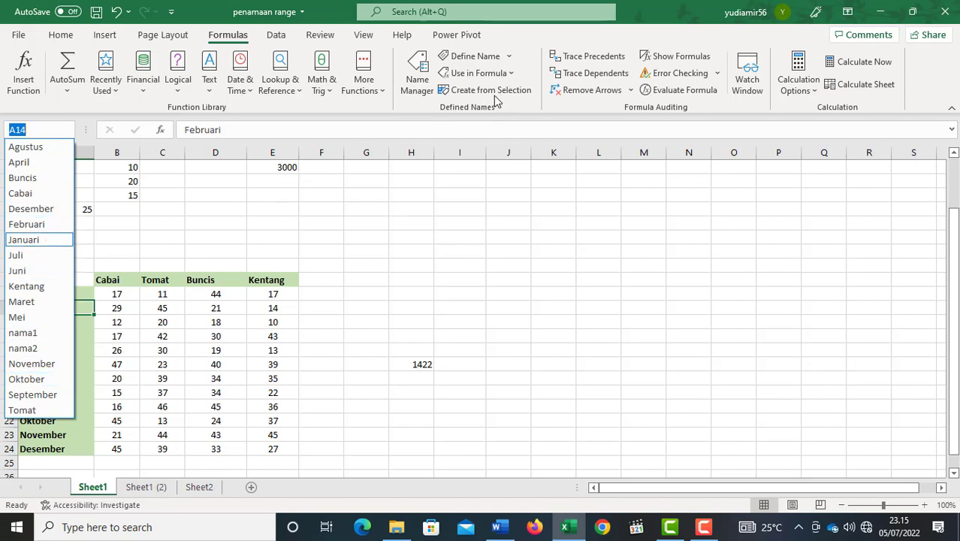
{"action": "left_click", "coordinate": [34, 148]}
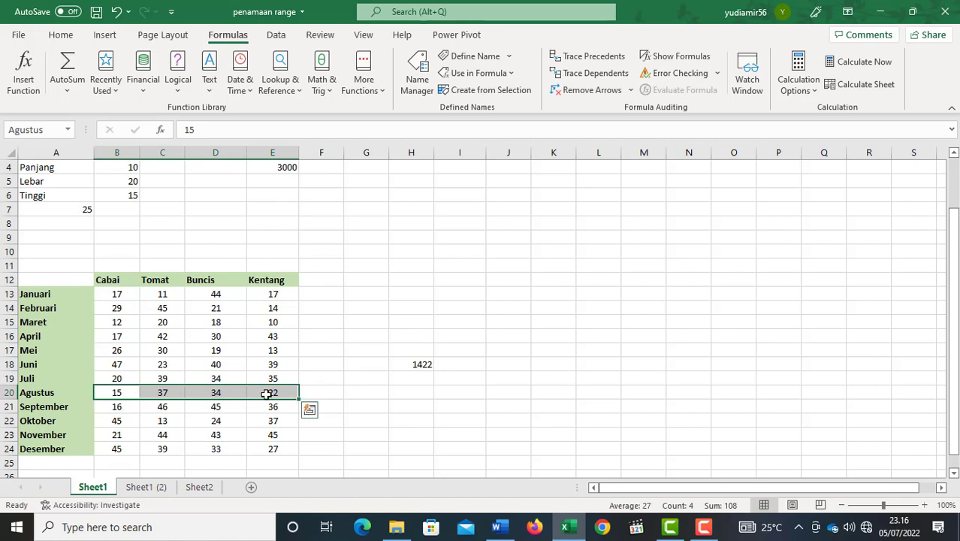
{"action": "left_click", "coordinate": [68, 129]}
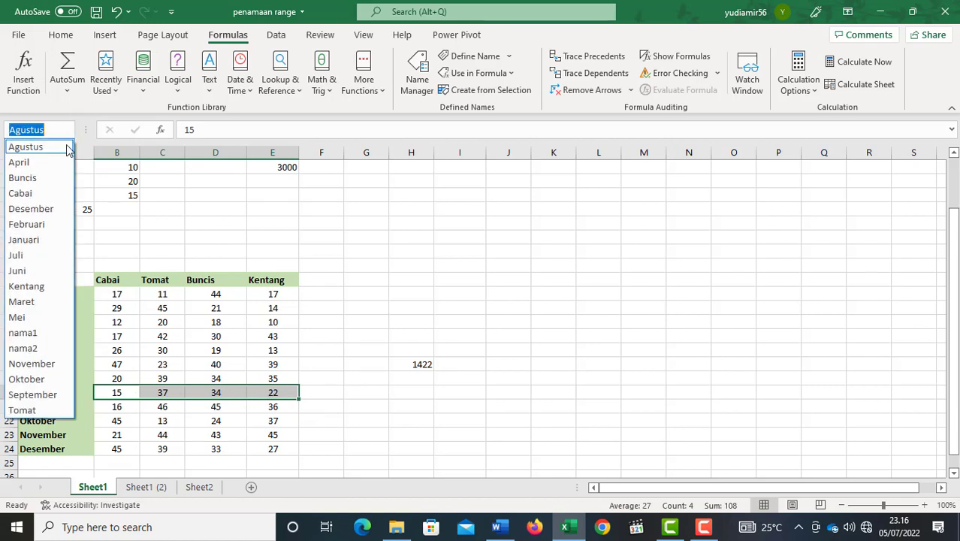
{"action": "left_click", "coordinate": [23, 177]}
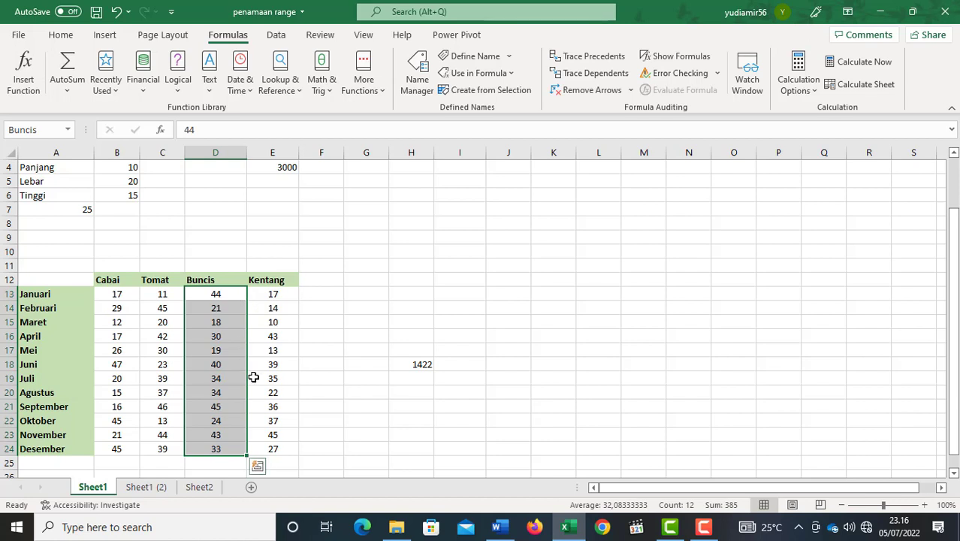
Start an AVERAGE formula in cell I13, up to its opening parenthesis.
{"action": "scroll", "coordinate": [254, 377], "scroll_direction": "up", "scroll_amount": 1}
{"action": "left_click", "coordinate": [452, 306]}
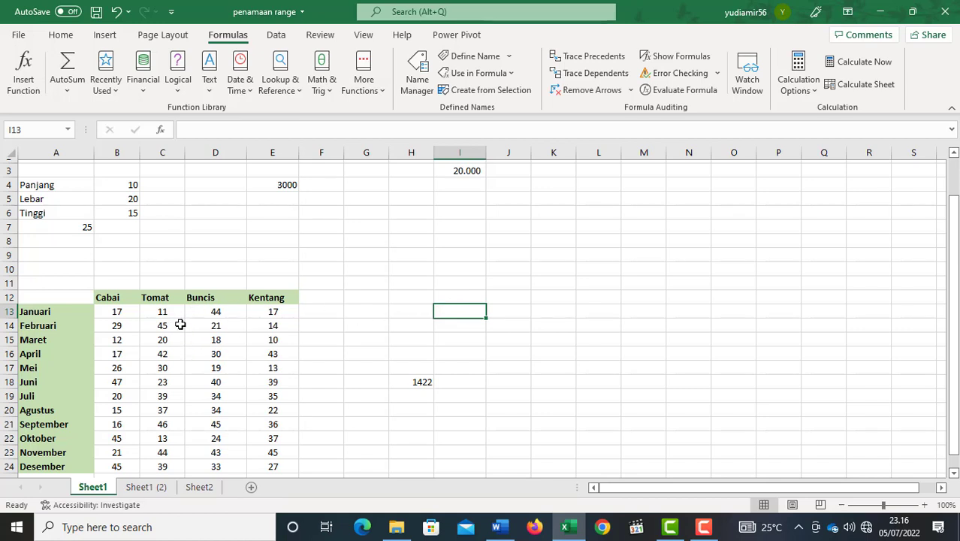
{"action": "scroll", "coordinate": [173, 326], "scroll_direction": "down", "scroll_amount": 2}
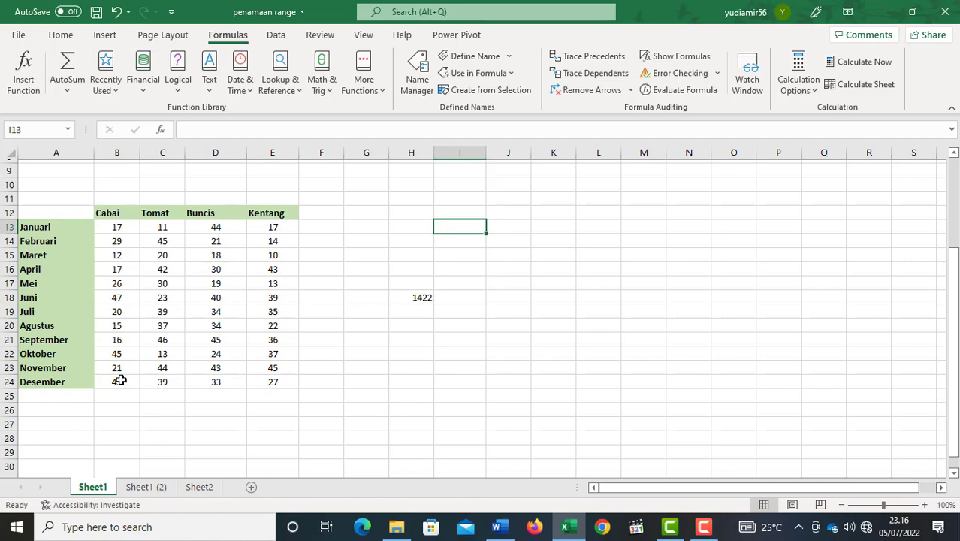
{"action": "type", "text": "="}
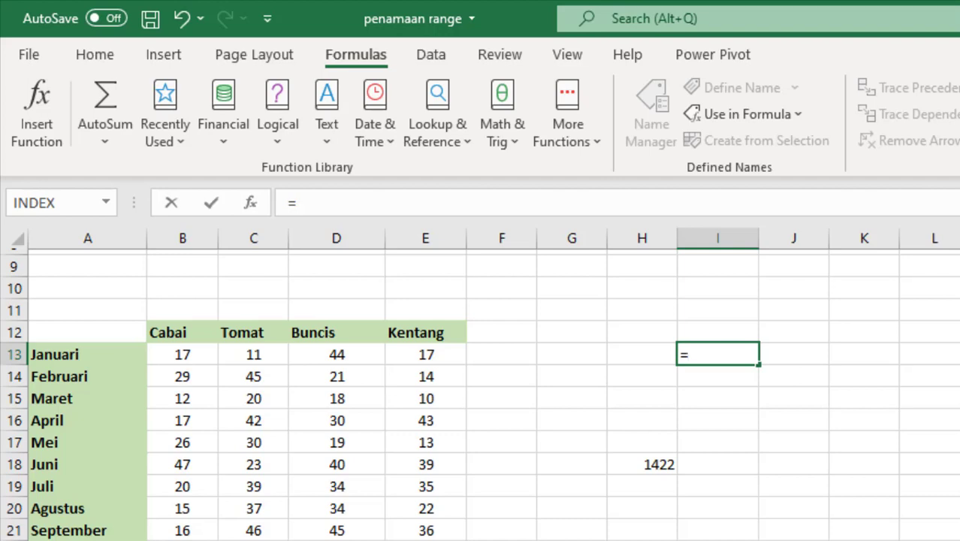
{"action": "type", "text": "avge"}
{"action": "key", "text": "BackSpace"}
{"action": "key", "text": "BackSpace"}
{"action": "type", "text": "e"}
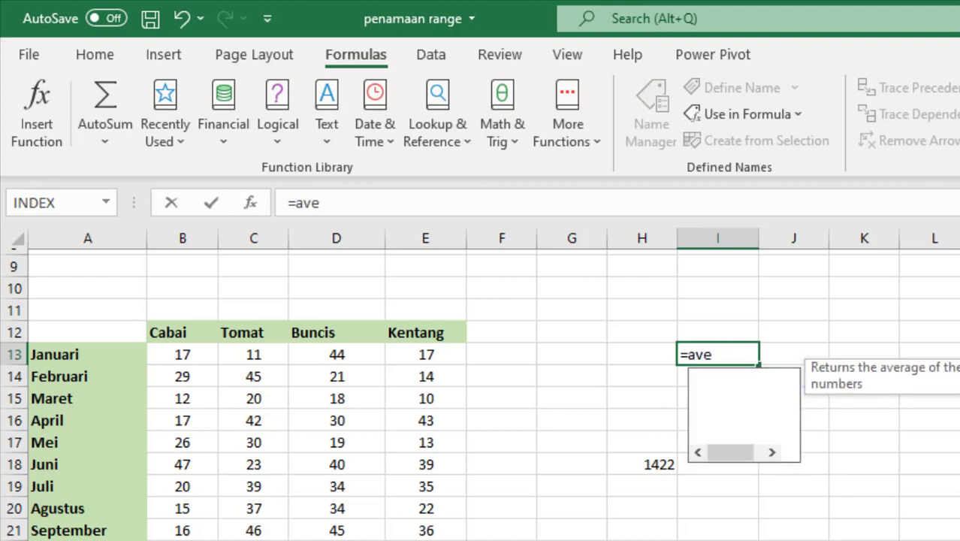
{"action": "type", "text": "rage("}
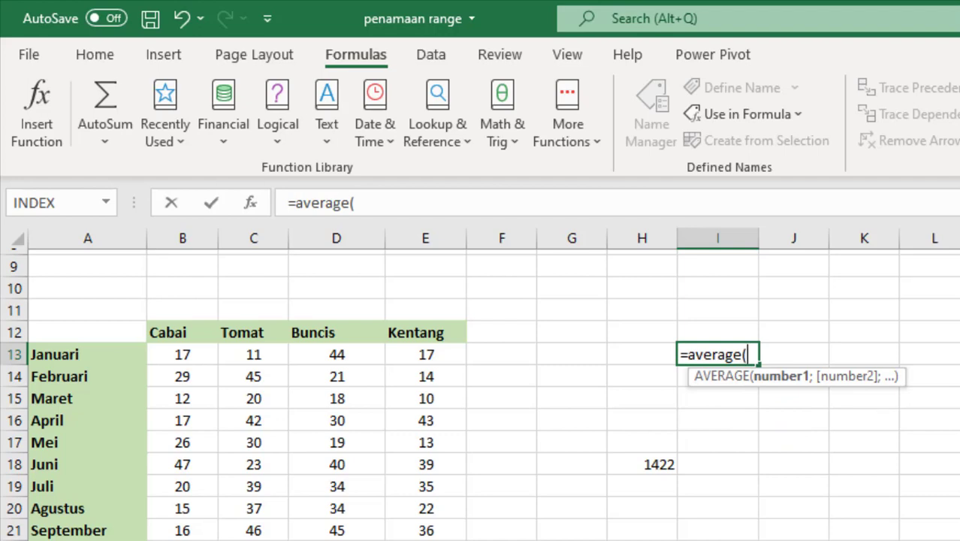
{"action": "type", "text": "ca"}
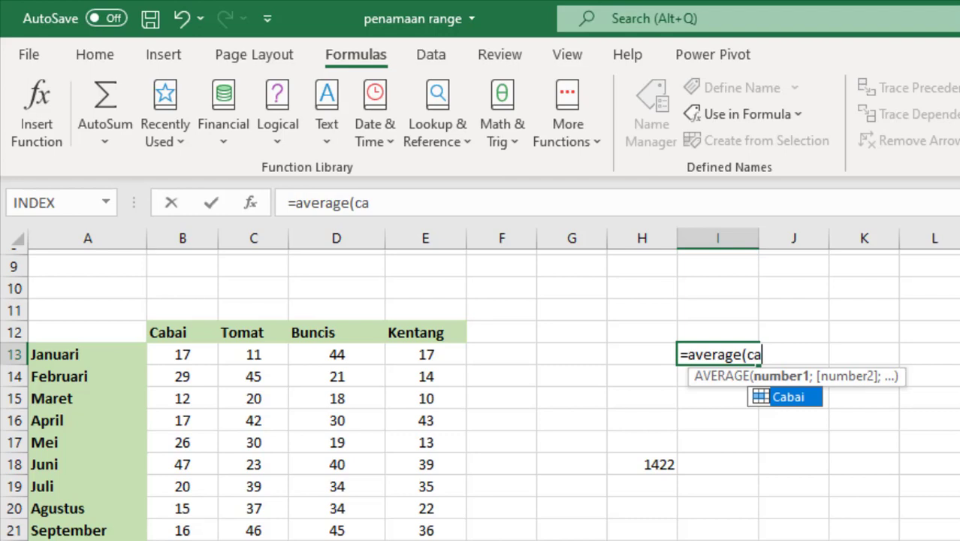
Try the suggested name Cabai as the AVERAGE argument, and clear the argument again.
{"action": "double_click", "coordinate": [793, 400]}
{"action": "key", "text": "BackSpace"}
{"action": "key", "text": "BackSpace"}
{"action": "key", "text": "BackSpace"}
{"action": "key", "text": "BackSpace"}
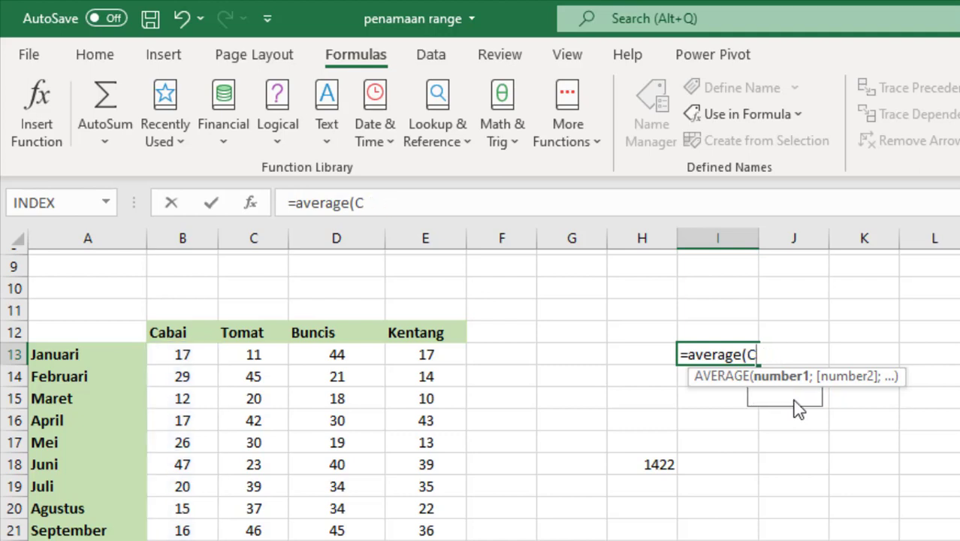
{"action": "key", "text": "BackSpace"}
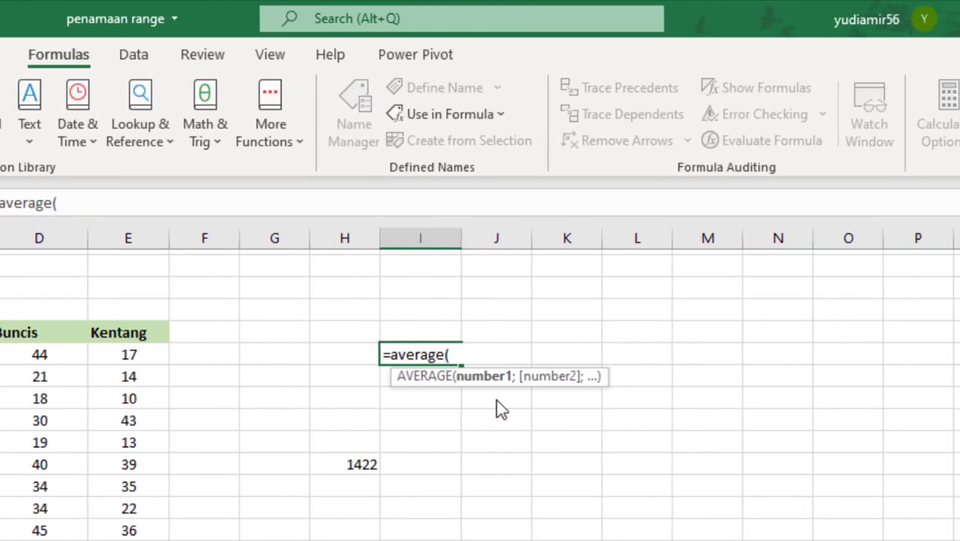
Paste the defined name Cabai as the AVERAGE argument, complete the formula, and reselect cell I13 to show it.
{"action": "key", "text": "F3"}
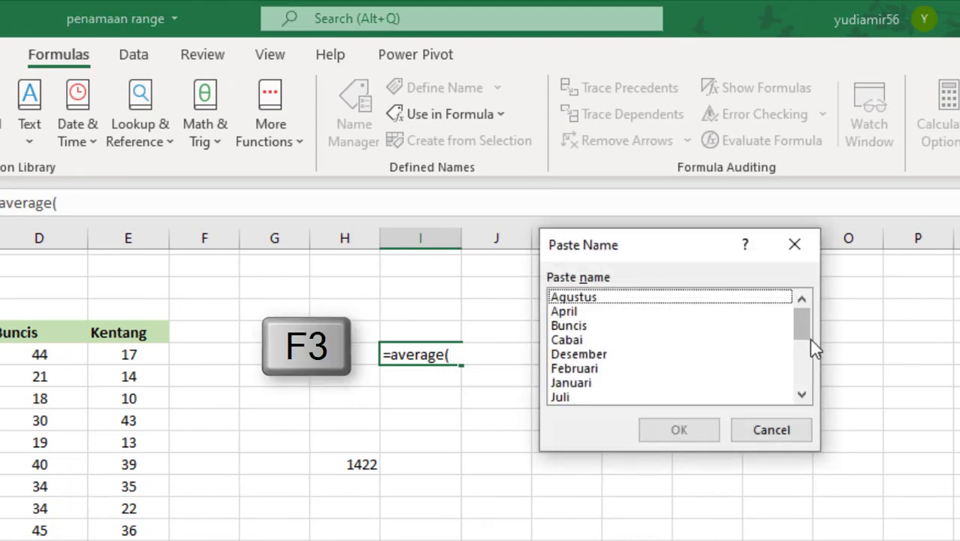
{"action": "left_click", "coordinate": [584, 340]}
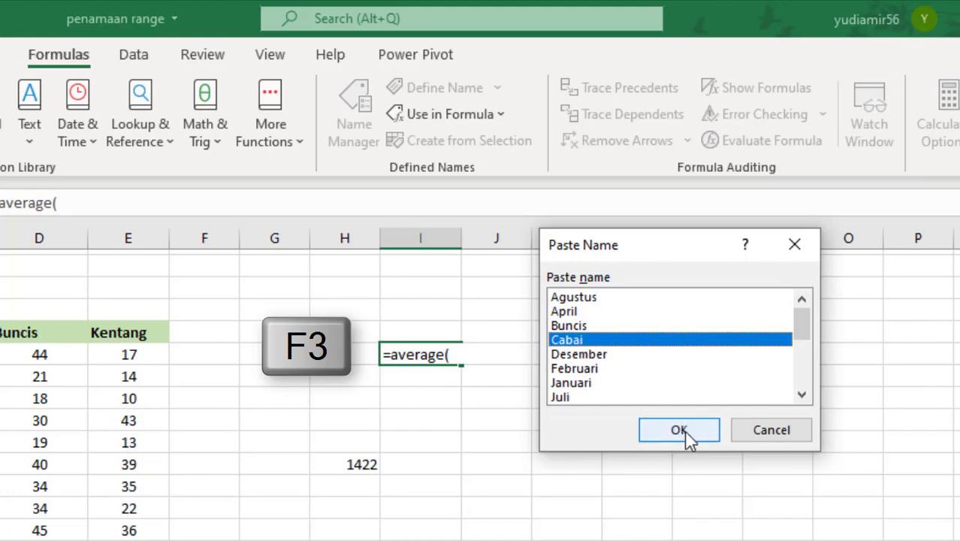
{"action": "left_click", "coordinate": [681, 430]}
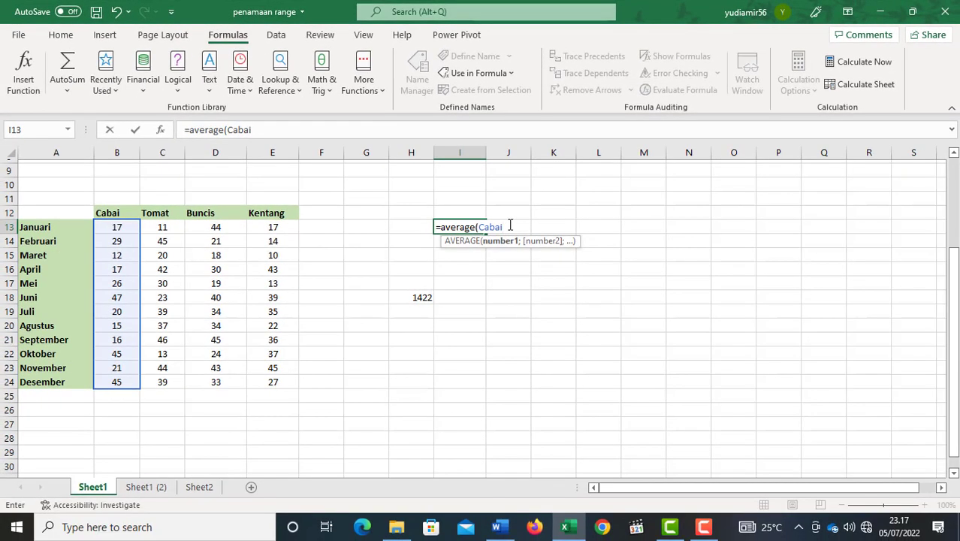
{"action": "type", "text": ")"}
{"action": "key", "text": "Return"}
{"action": "key", "text": "Up"}
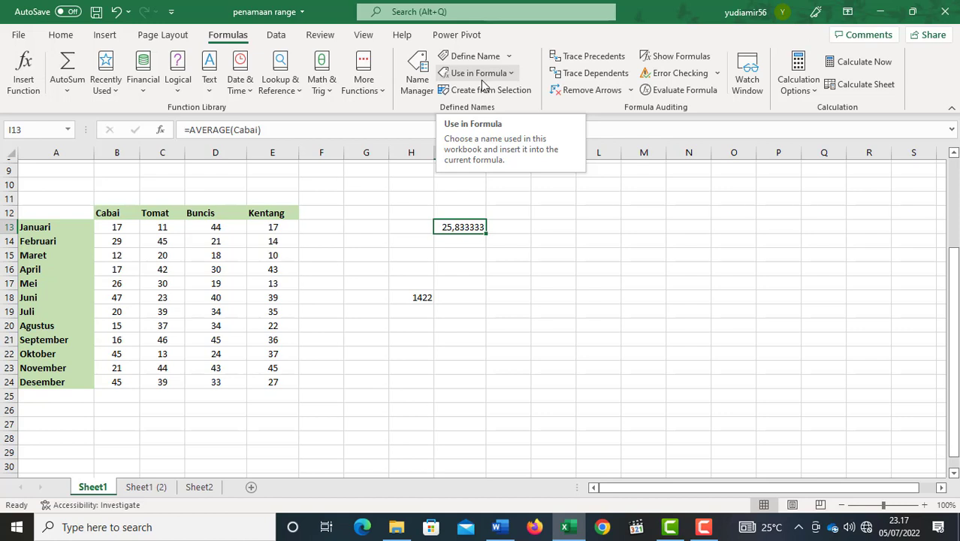
Open the Name Manager and review the full list of defined names with their references and scopes.
{"action": "left_click", "coordinate": [516, 261]}
{"action": "scroll", "coordinate": [496, 256], "scroll_direction": "up", "scroll_amount": 3}
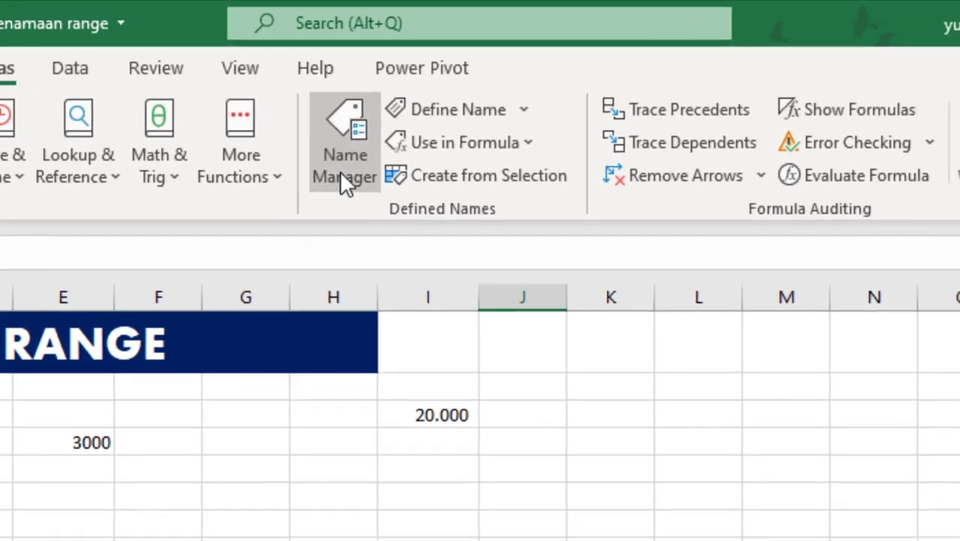
{"action": "left_click", "coordinate": [344, 182]}
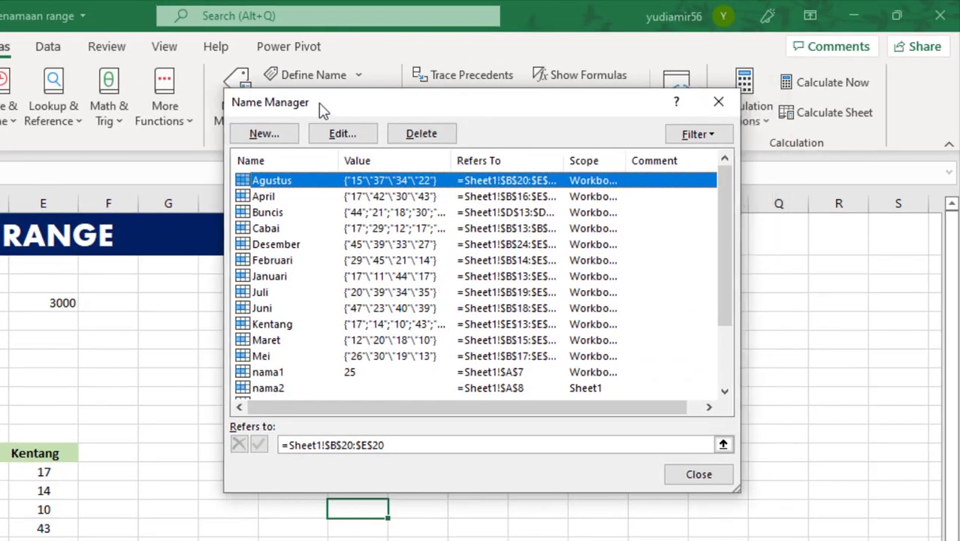
{"action": "left_click_drag", "start_coordinate": [323, 109], "coordinate": [299, 106]}
{"action": "left_click_drag", "start_coordinate": [705, 181], "coordinate": [707, 291]}
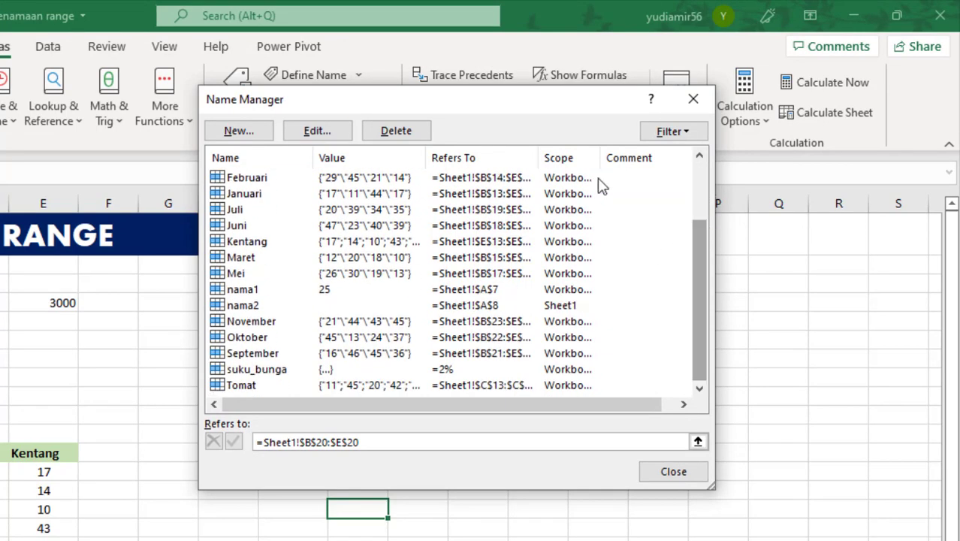
Review the defined names from the start of the Name Manager list and look at the filter options.
{"action": "left_click_drag", "start_coordinate": [422, 99], "coordinate": [530, 120]}
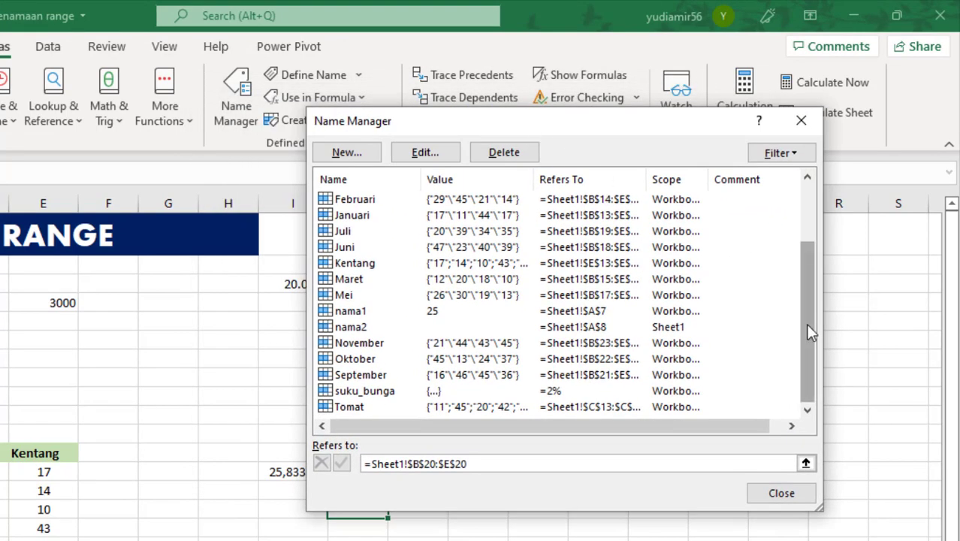
{"action": "left_click_drag", "start_coordinate": [808, 333], "coordinate": [804, 237]}
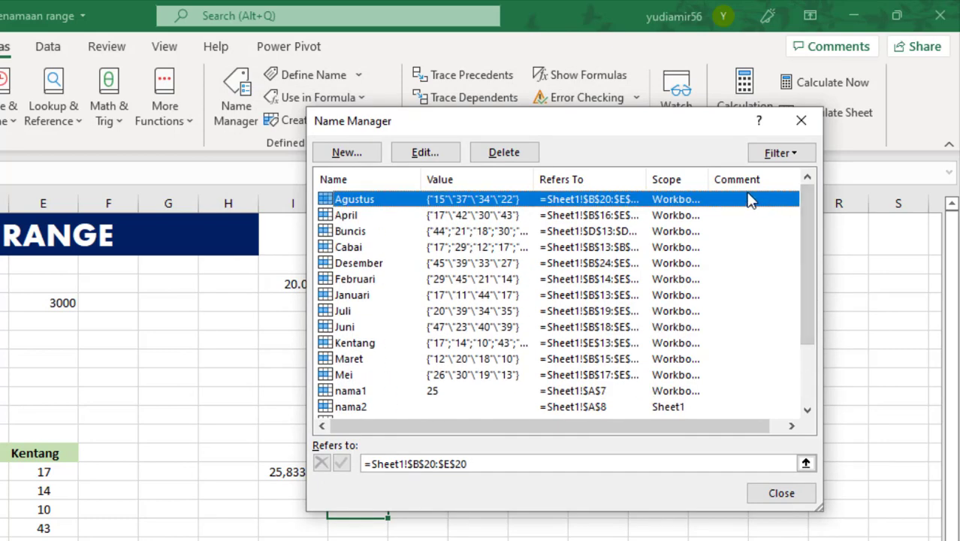
{"action": "left_click", "coordinate": [775, 154]}
{"action": "left_click", "coordinate": [667, 135]}
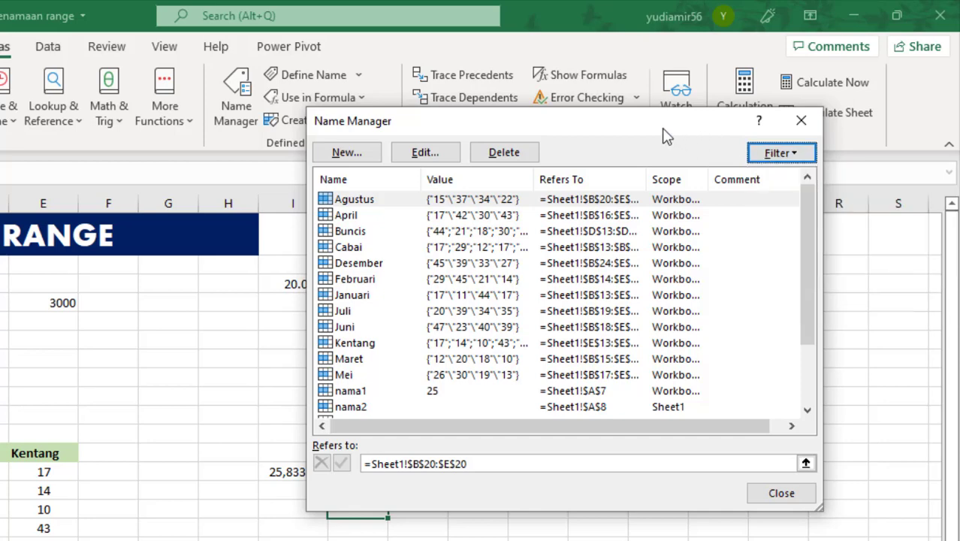
Open the defined name April for editing to view its settings, and cancel without changing anything.
{"action": "left_click", "coordinate": [411, 216]}
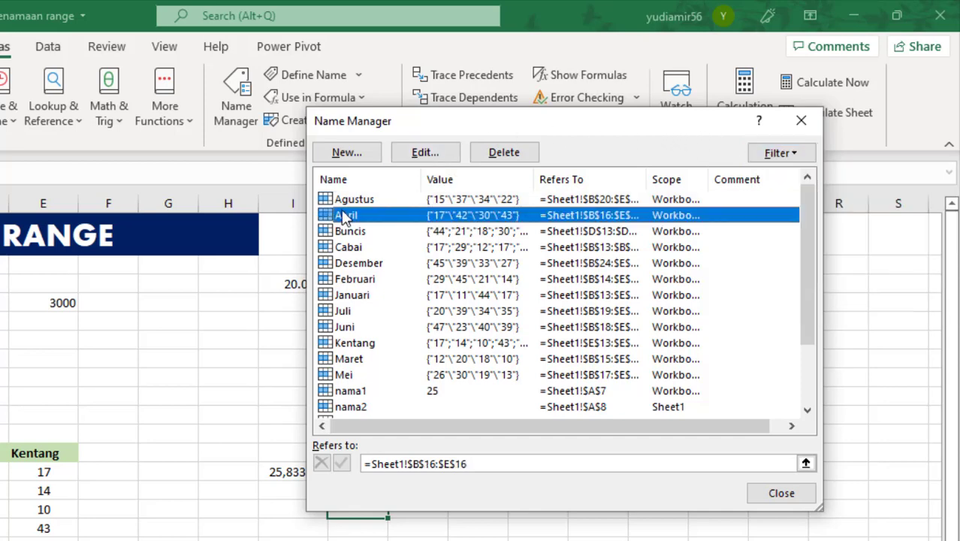
{"action": "left_click", "coordinate": [441, 155]}
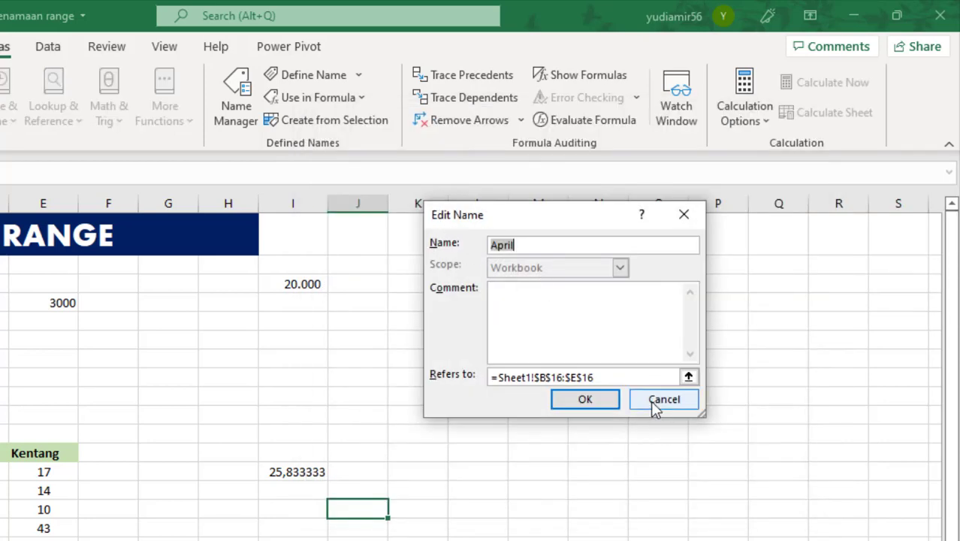
{"action": "left_click", "coordinate": [659, 401]}
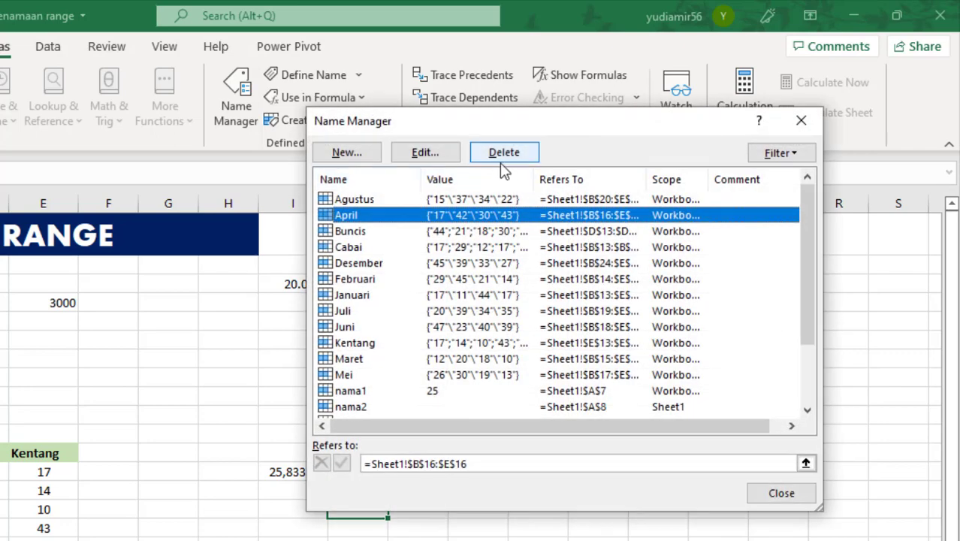
View the blank form for creating a new name, cancel it, and close the Name Manager.
{"action": "left_click", "coordinate": [347, 154]}
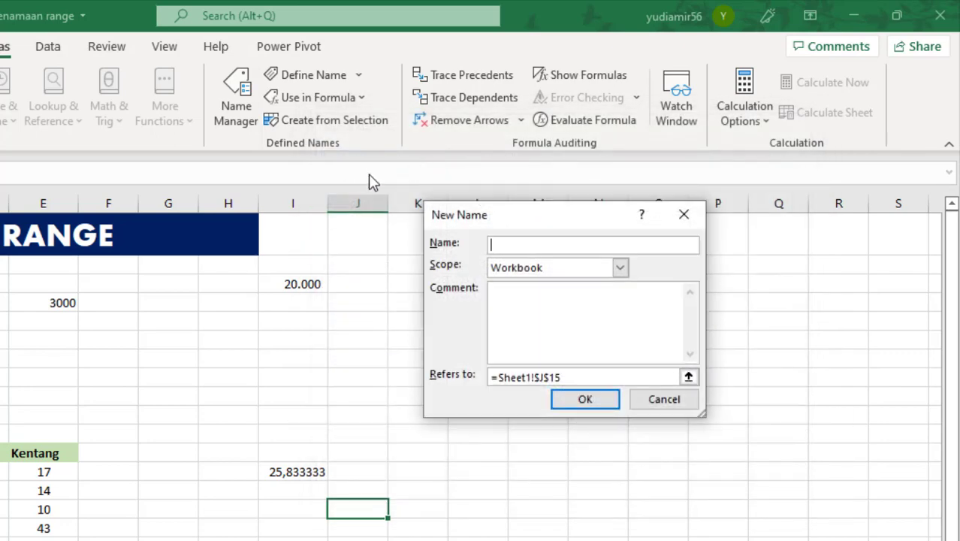
{"action": "left_click_drag", "start_coordinate": [535, 218], "coordinate": [366, 151]}
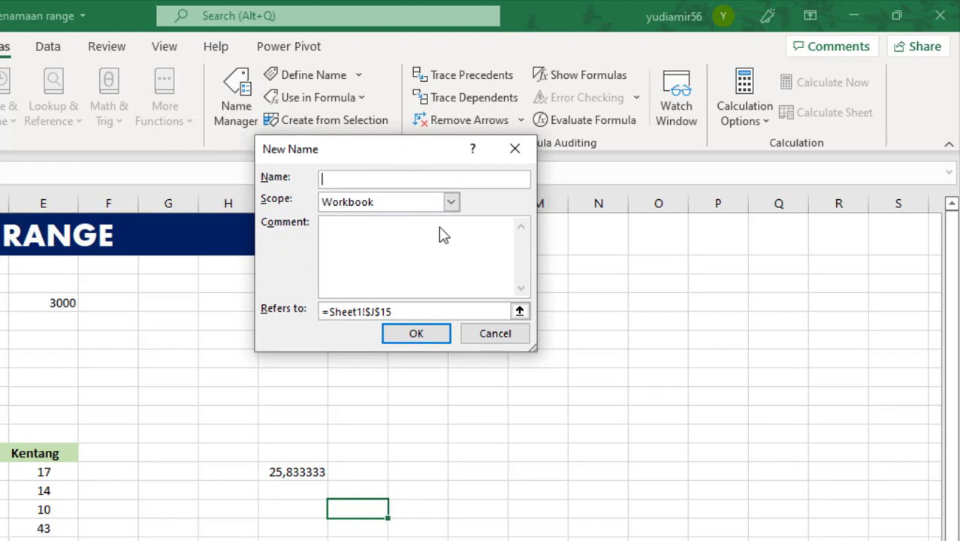
{"action": "left_click", "coordinate": [509, 338]}
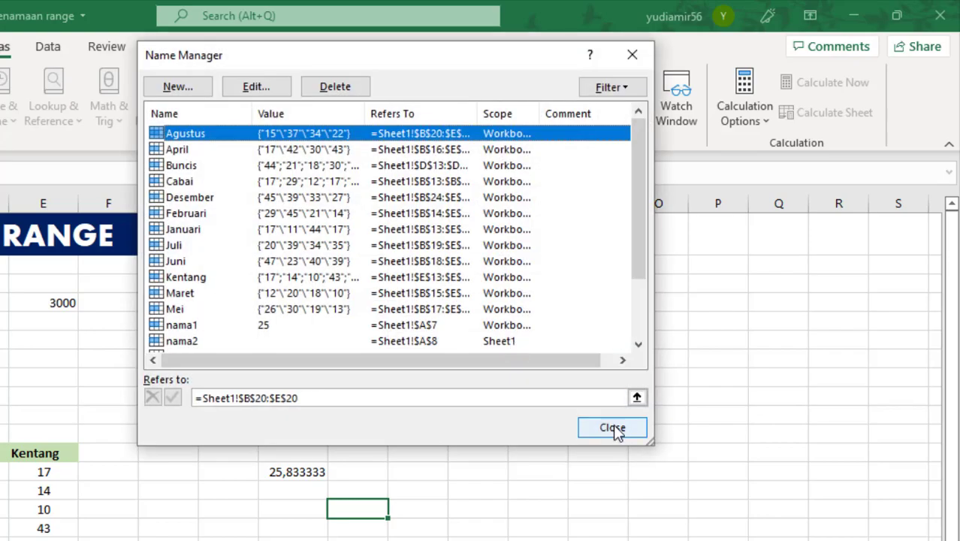
{"action": "left_click", "coordinate": [612, 428]}
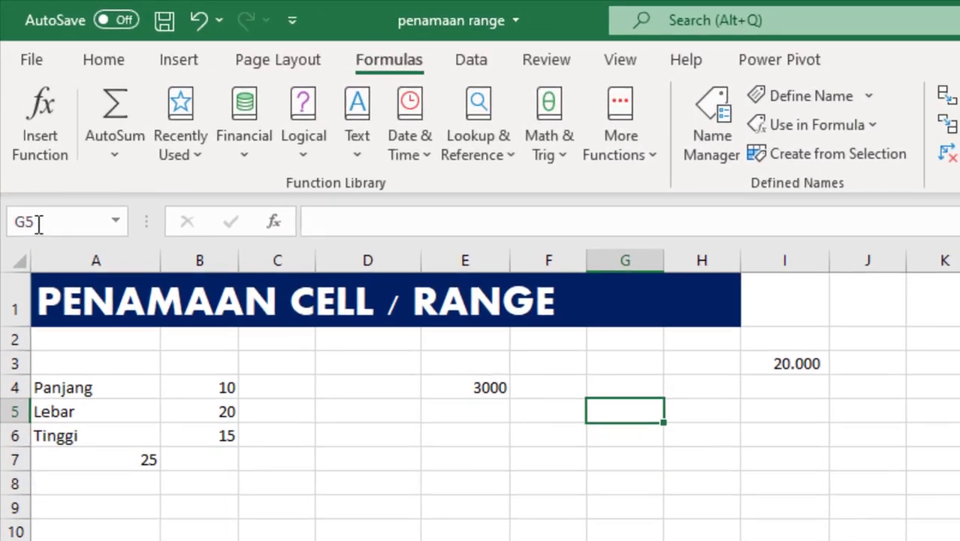
Try to name cell G5 with a name that starts with a number, 12jdhajs, and dismiss the message.
{"action": "left_click", "coordinate": [20, 129]}
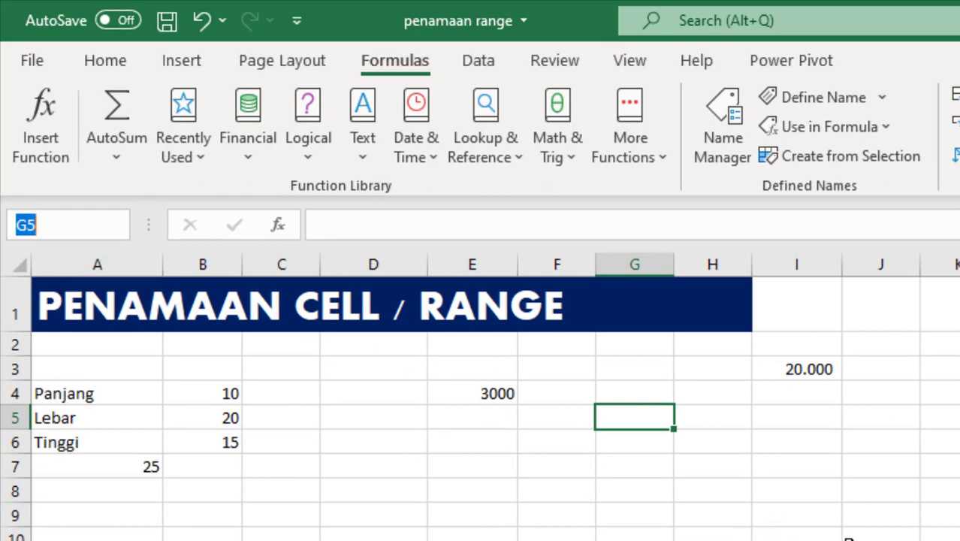
{"action": "type", "text": "12"}
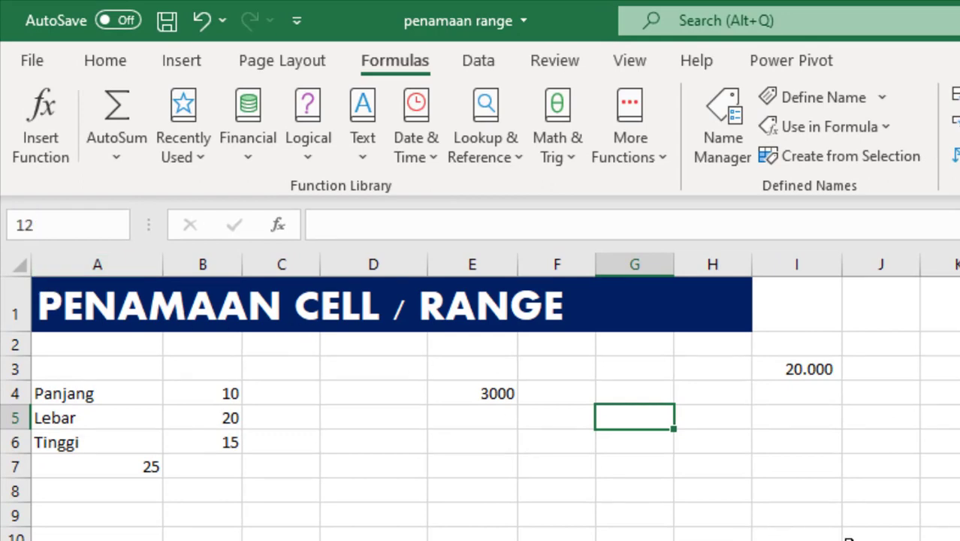
{"action": "type", "text": "jdhajs"}
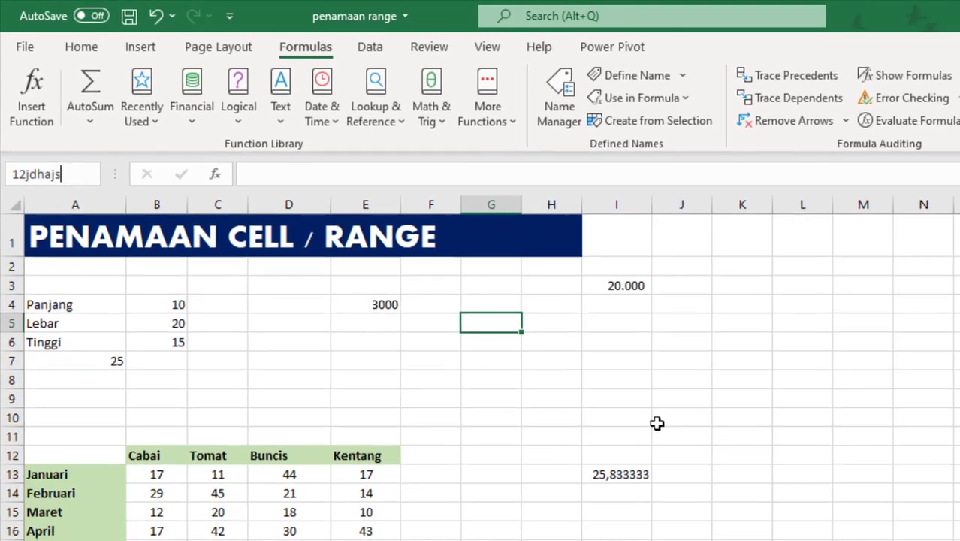
{"action": "key", "text": "Return"}
{"action": "left_click", "coordinate": [651, 410]}
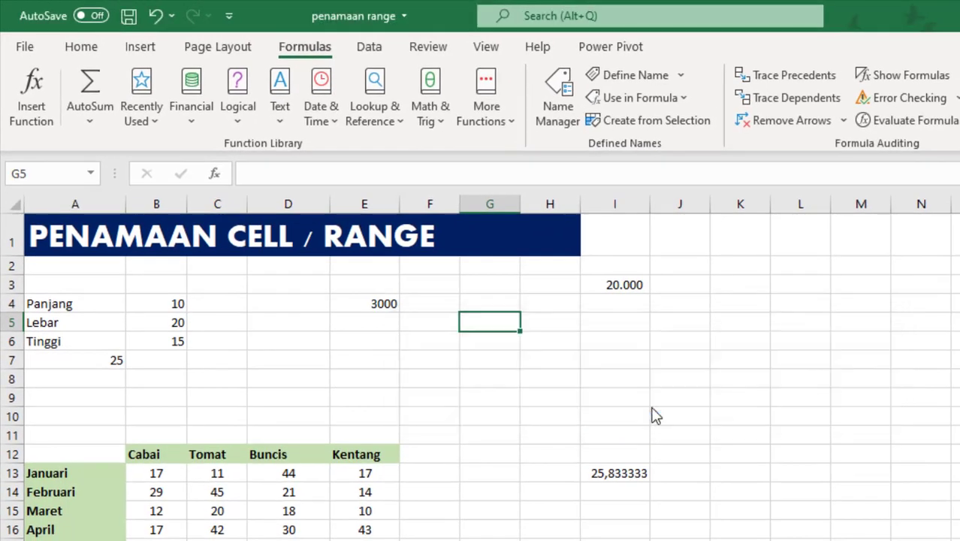
Try to name cell G5 with the cell-like name ja20, and return to the sheet's first columns.
{"action": "left_click", "coordinate": [25, 174]}
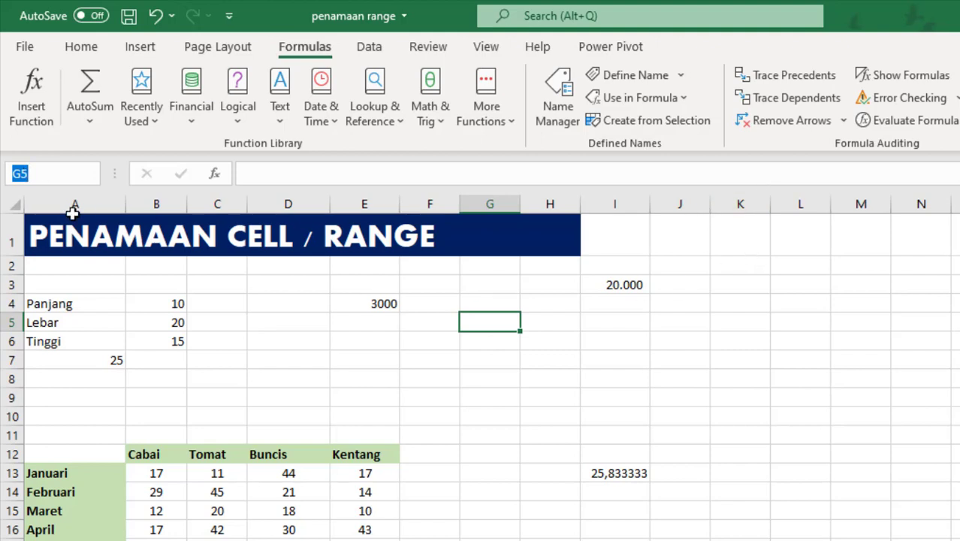
{"action": "type", "text": "ja20"}
{"action": "key", "text": "Return"}
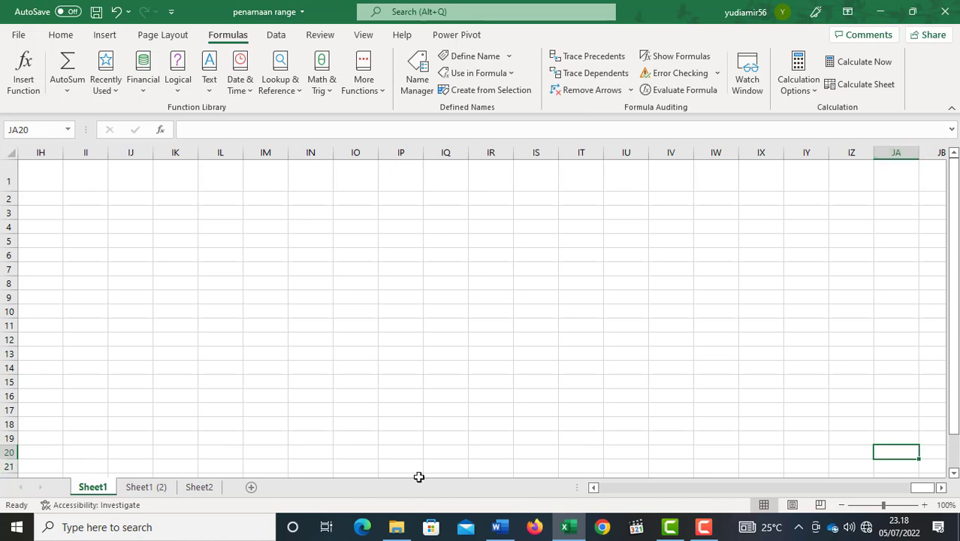
{"action": "left_click_drag", "start_coordinate": [925, 492], "coordinate": [552, 489]}
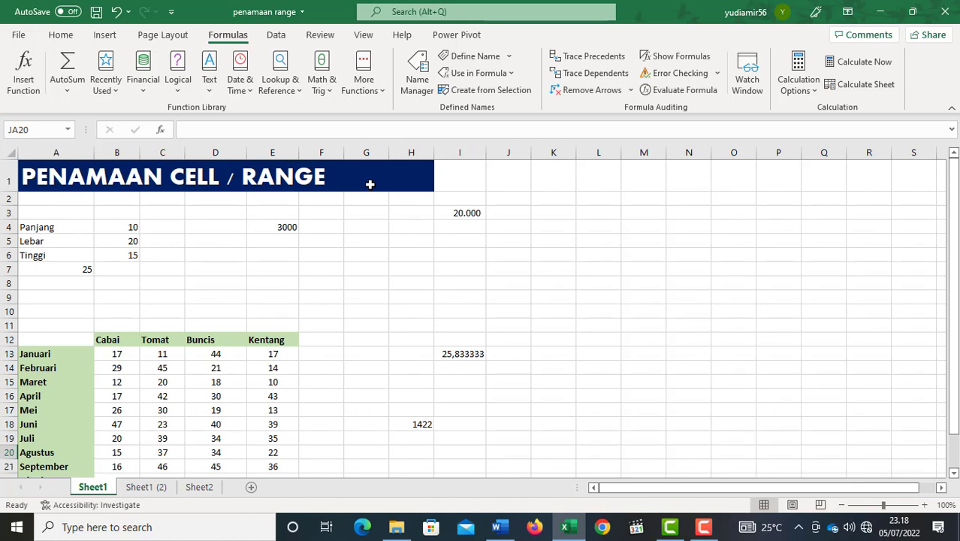
Try to name cell JA20 "suku bunga" with a space, dismiss the message, and return to the sheet's first columns.
{"action": "left_click", "coordinate": [33, 126]}
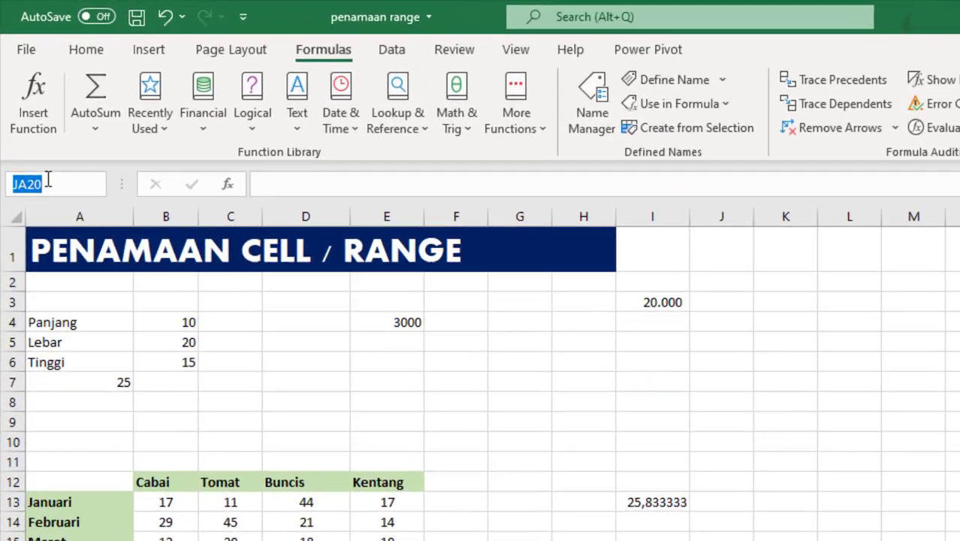
{"action": "type", "text": "suku bunga"}
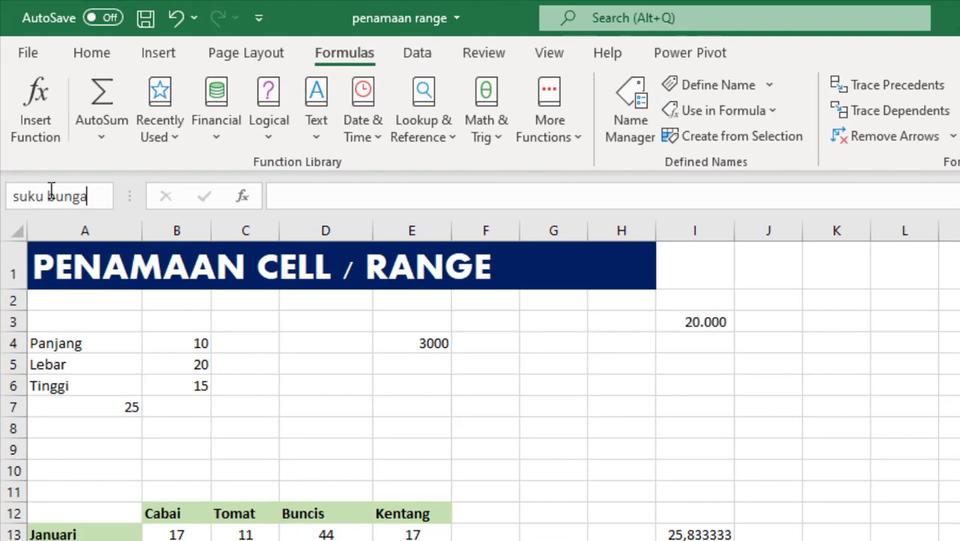
{"action": "key", "text": "Return"}
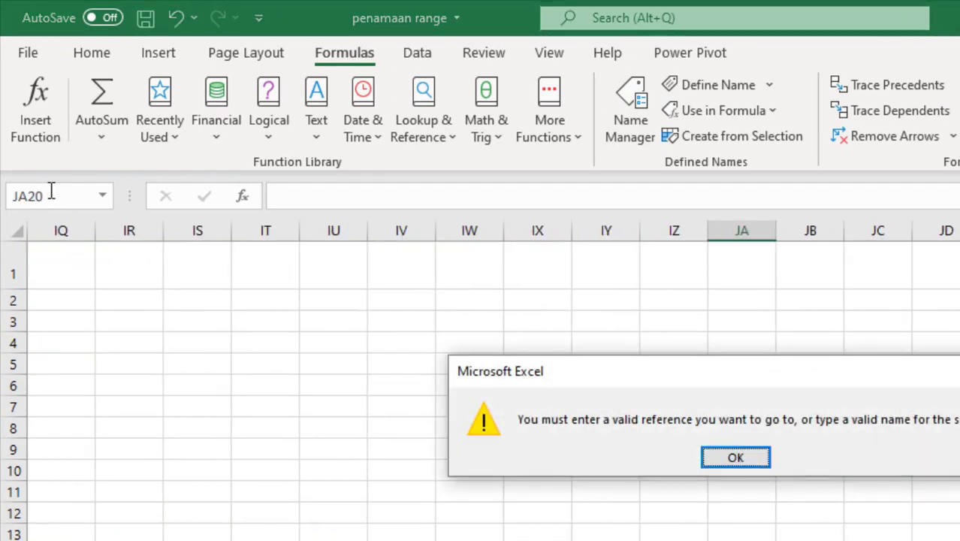
{"action": "left_click", "coordinate": [746, 460]}
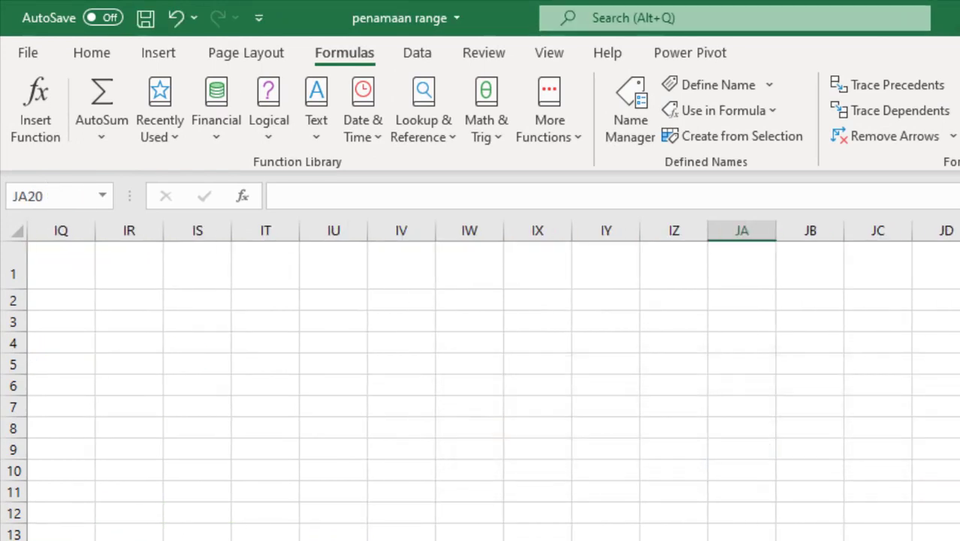
{"action": "scroll", "coordinate": [493, 391], "scroll_direction": "left", "scroll_amount": 20}
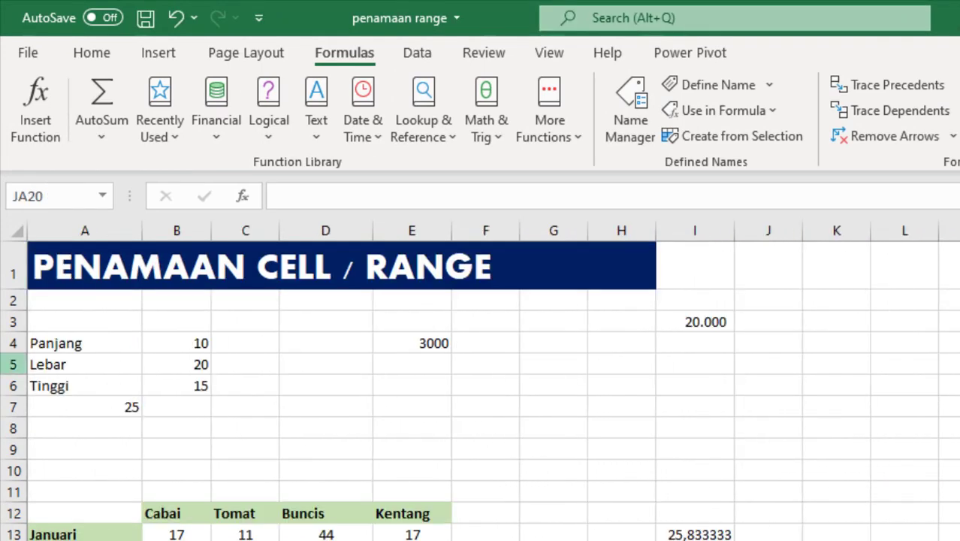
Write the name for cell JA20 without a space, trying an underscore after suku before replacing it with the joined form sukuBunga.
{"action": "left_click", "coordinate": [60, 196]}
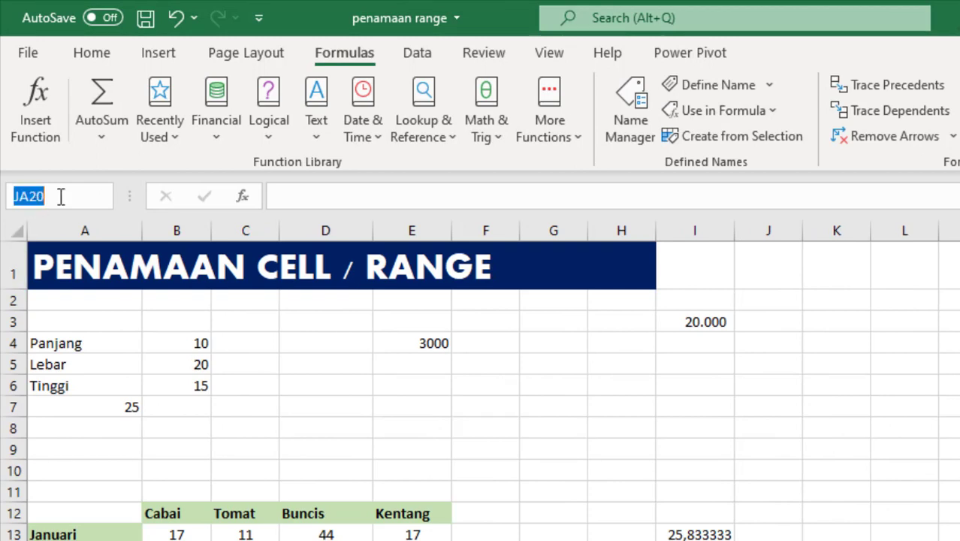
{"action": "type", "text": "suku"}
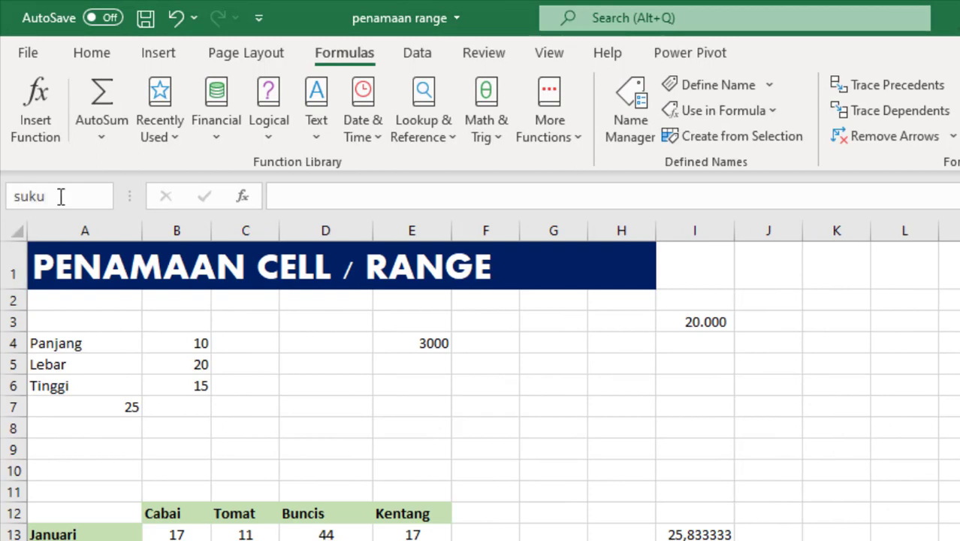
{"action": "key", "text": "BackSpace"}
{"action": "type", "text": "_buna"}
{"action": "key", "text": "BackSpace"}
{"action": "key", "text": "BackSpace"}
{"action": "key", "text": "BackSpace"}
{"action": "key", "text": "BackSpace"}
{"action": "type", "text": "Bunga"}
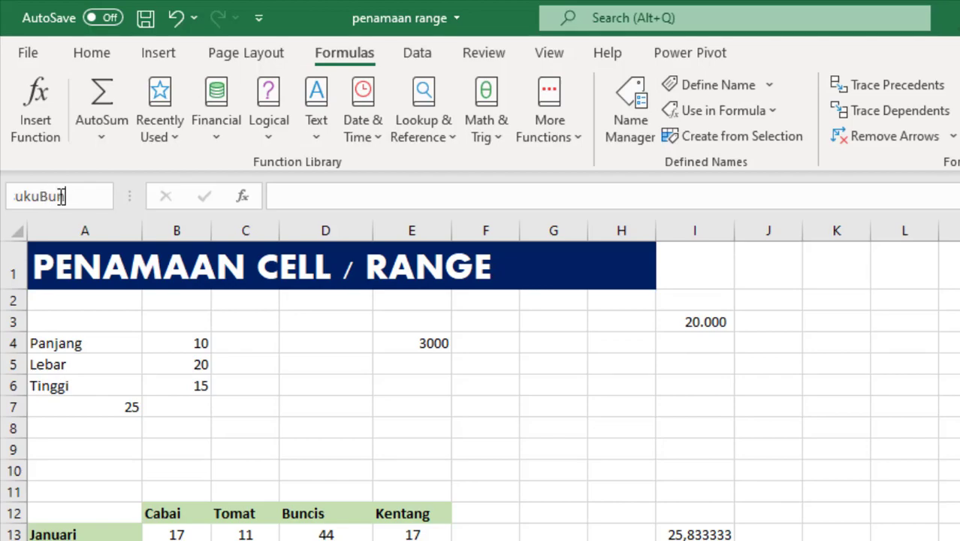